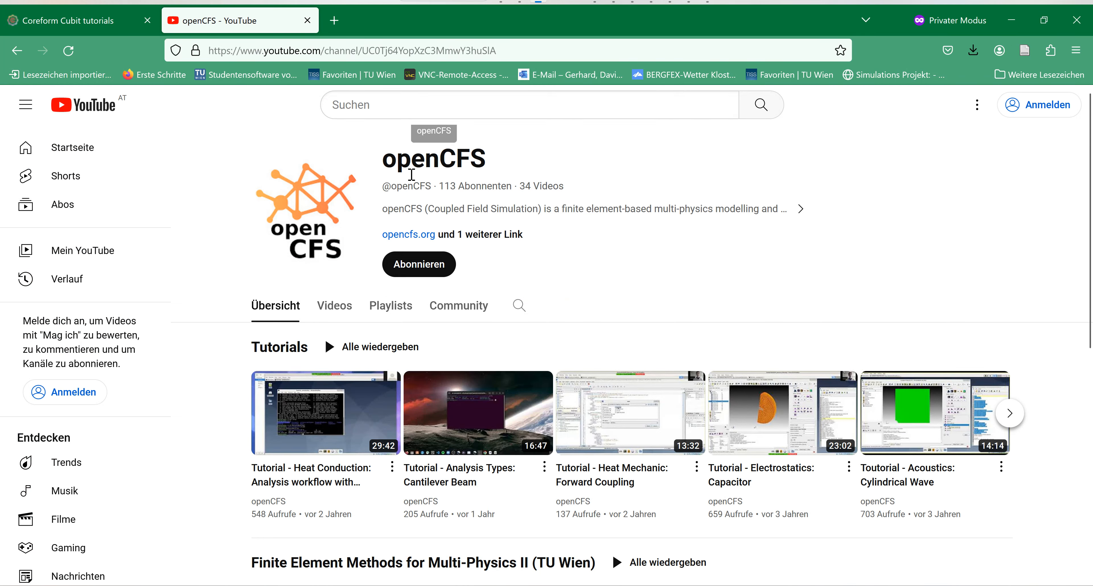
# Bring up the Coreform Cubit tutorials page, then switch to Coreform Cubit and clear the open model with the reset command.
pyautogui.click(59, 29)
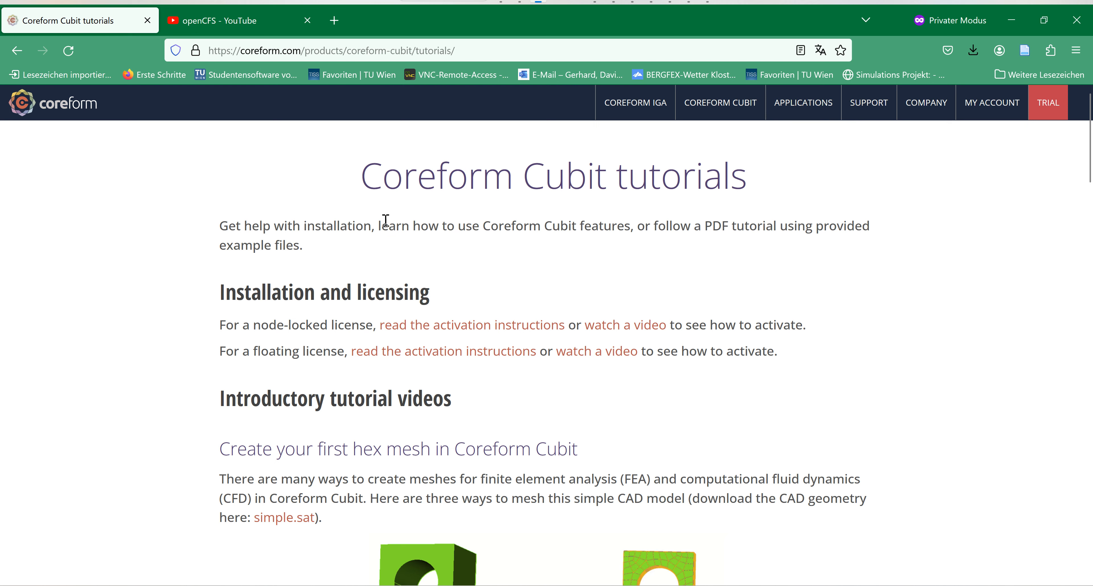
pyautogui.hotkey('alt', 'Tab')
pyautogui.hotkey('alt', 'Tab')
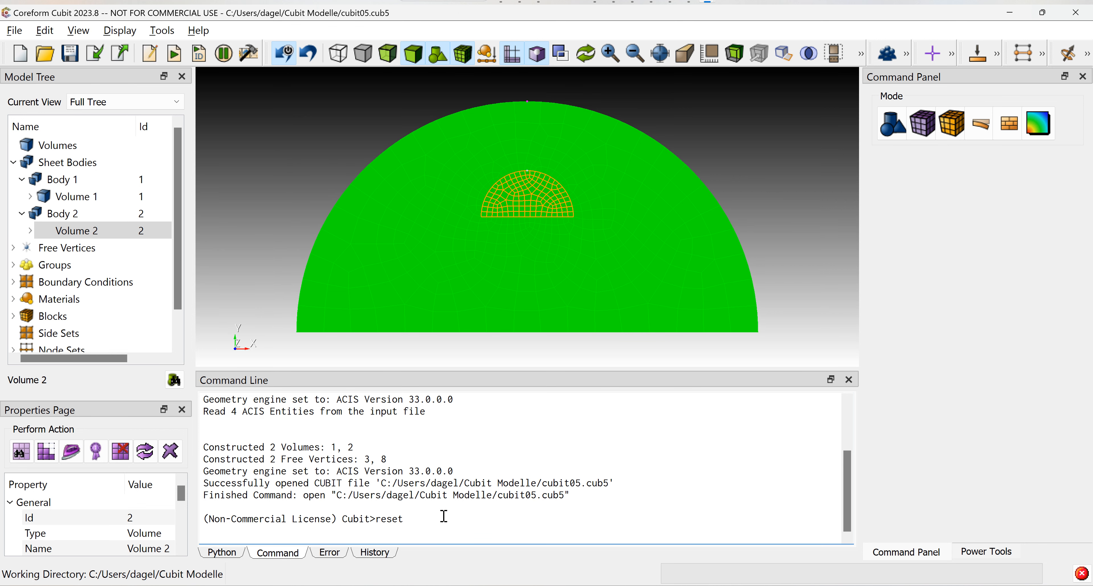
pyautogui.press('Return')
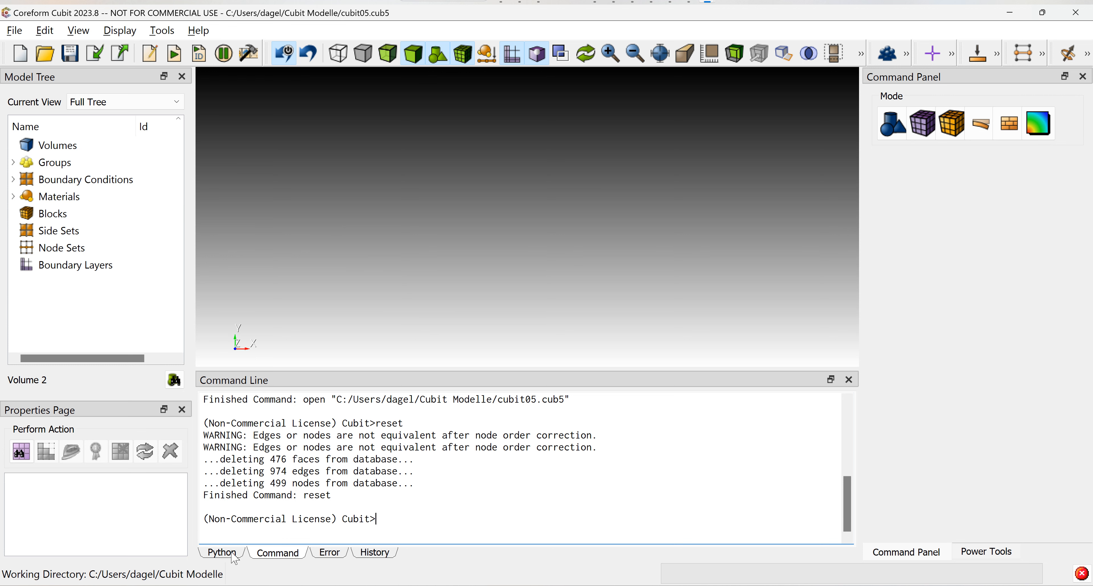
pyautogui.click(222, 552)
pyautogui.click(277, 553)
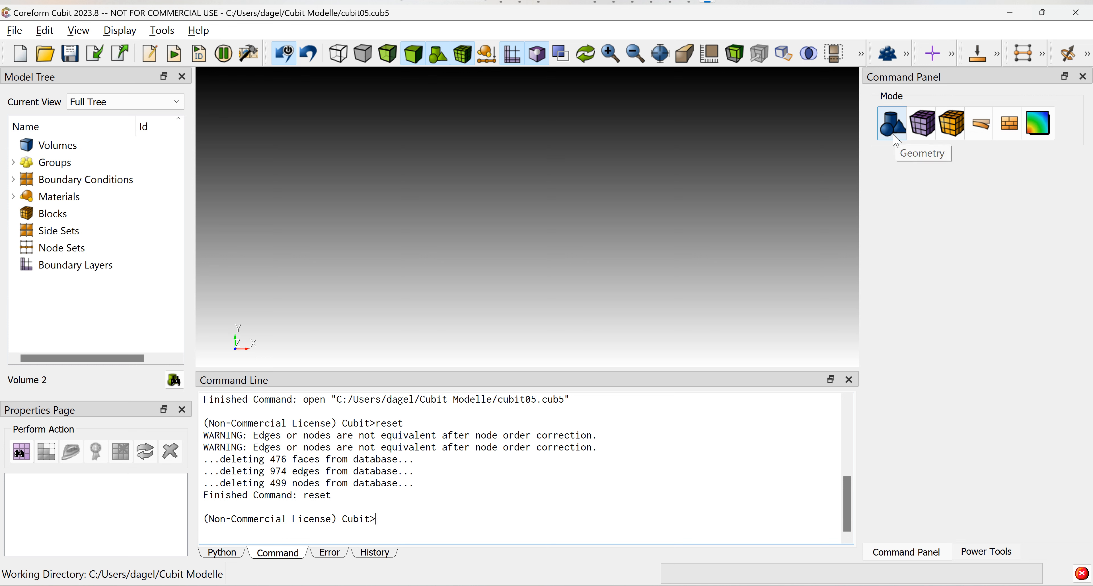
# Create a geometry vertex by location at 0,0,0.
pyautogui.click(896, 140)
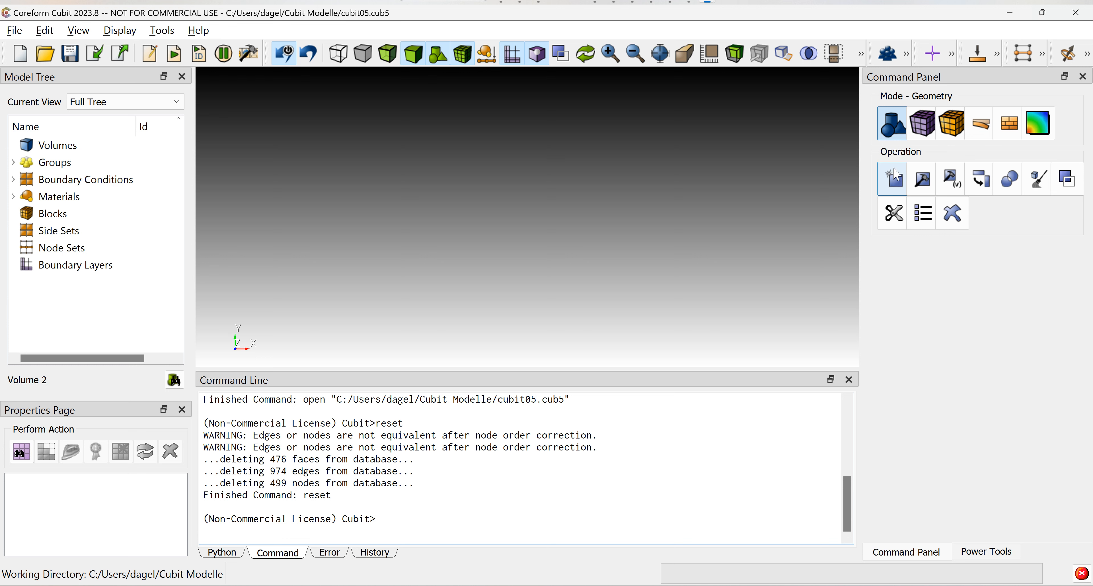
pyautogui.click(896, 186)
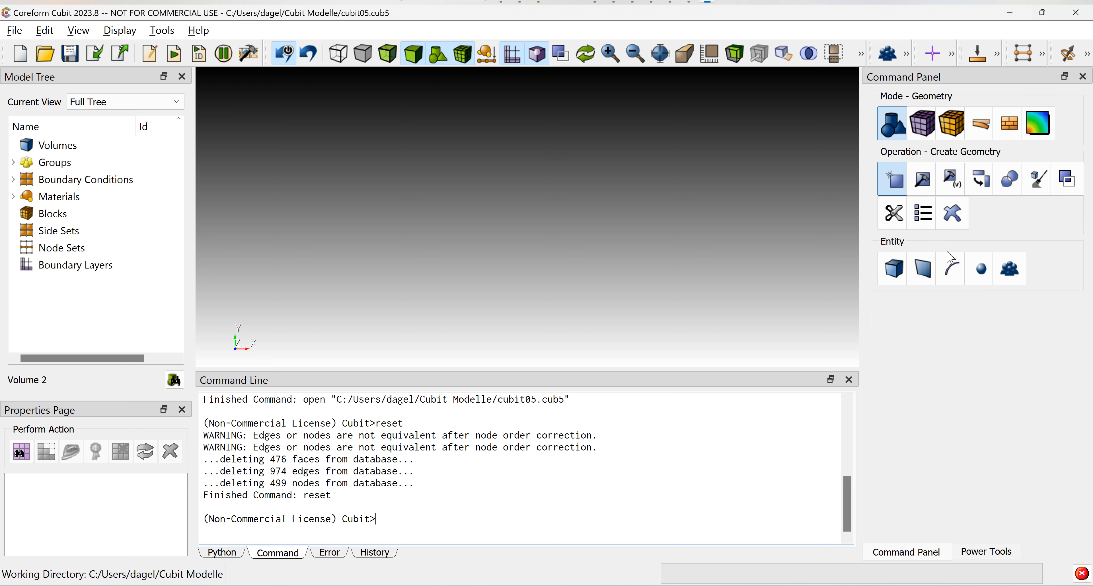
pyautogui.click(983, 269)
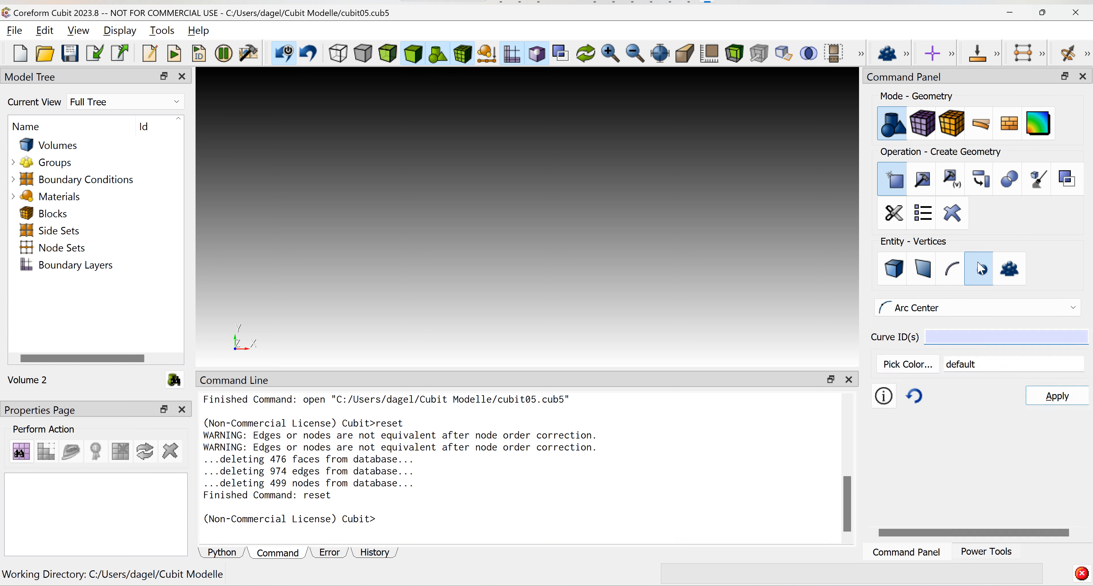
pyautogui.click(967, 312)
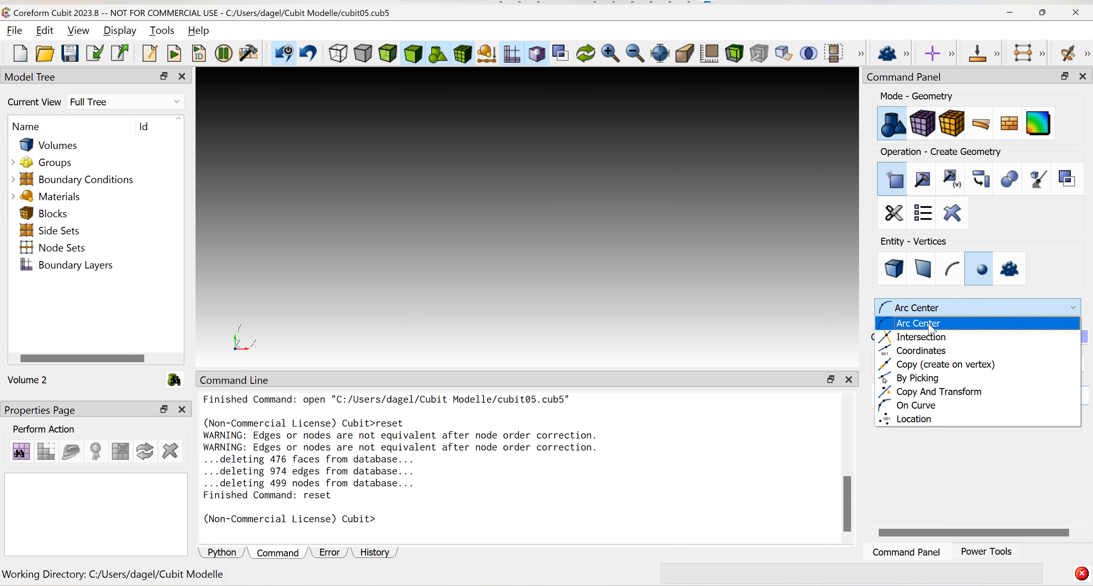
pyautogui.click(929, 420)
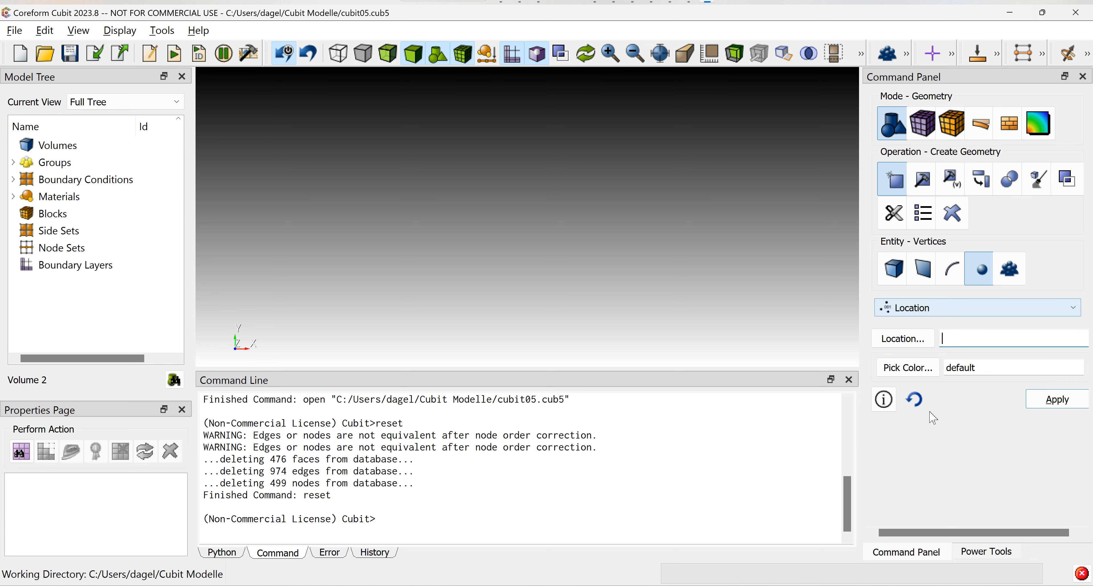
pyautogui.click(960, 340)
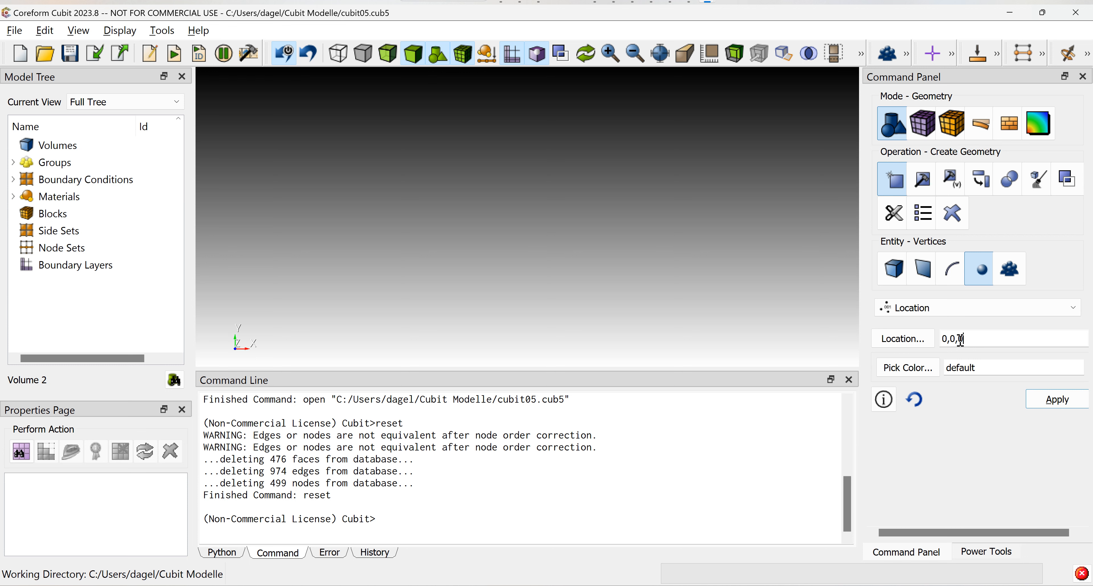
pyautogui.press('Return')
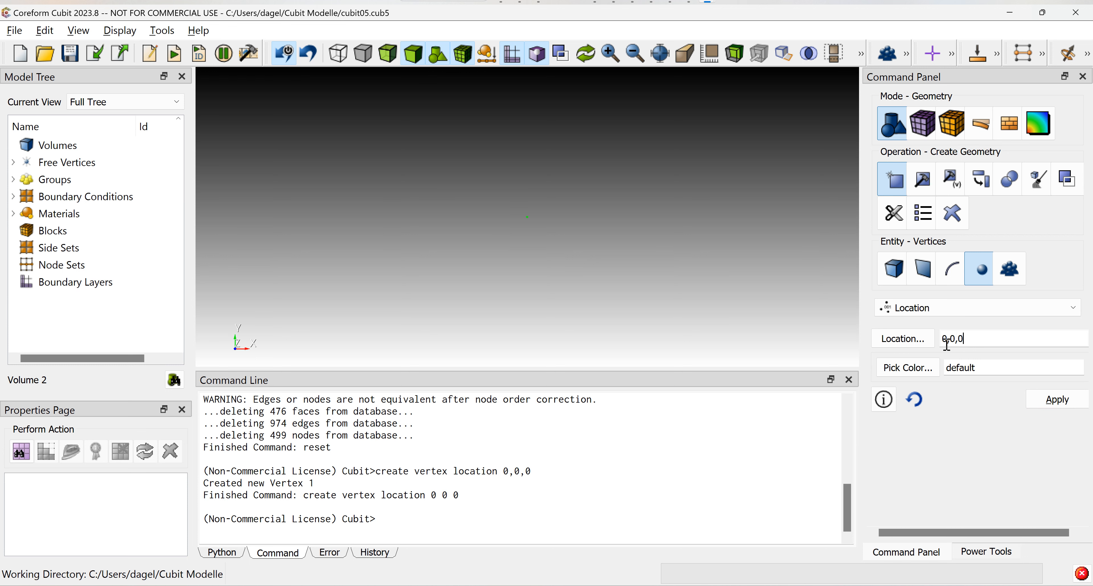
# Create a second vertex at location 1,0,0.
pyautogui.click(944, 342)
pyautogui.press('Delete')
pyautogui.write('1')
pyautogui.click(1049, 407)
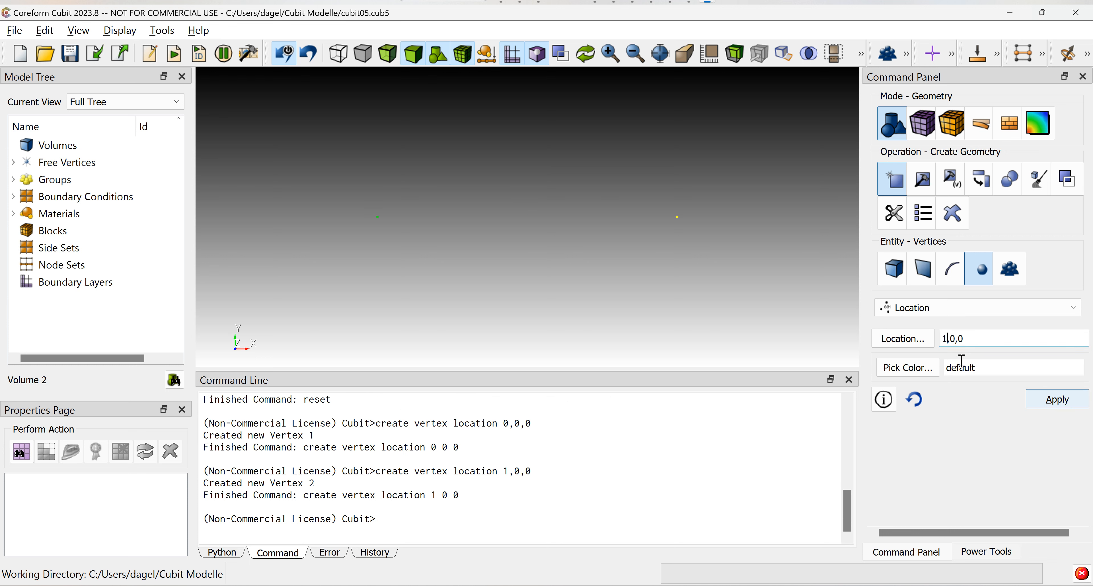
# Create a third vertex at location 0.5,0.5,0.
pyautogui.click(949, 342)
pyautogui.press('BackSpace')
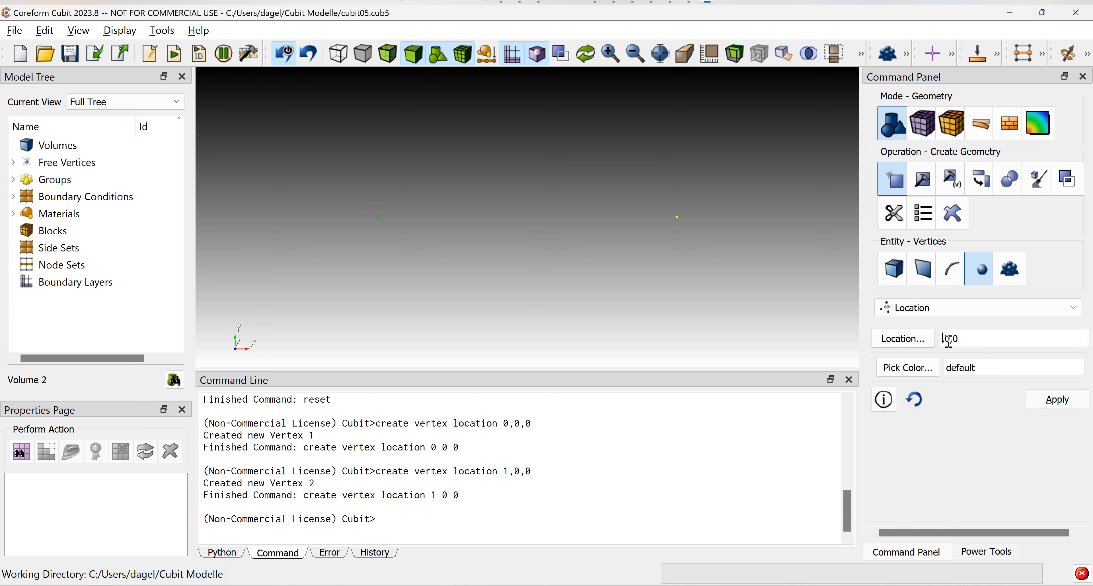
pyautogui.write('0.5')
pyautogui.press('Right')
pyautogui.press('Right')
pyautogui.write('.5')
pyautogui.click(1066, 405)
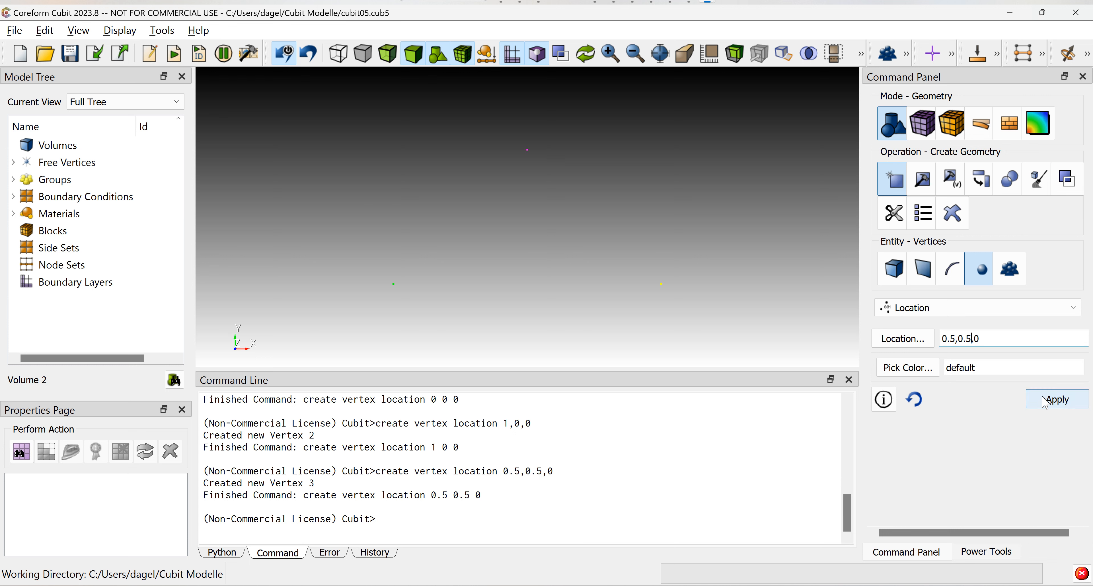
# Create a straight line curve between vertices 1 and 2 to form the base of the half circle.
pyautogui.click(949, 283)
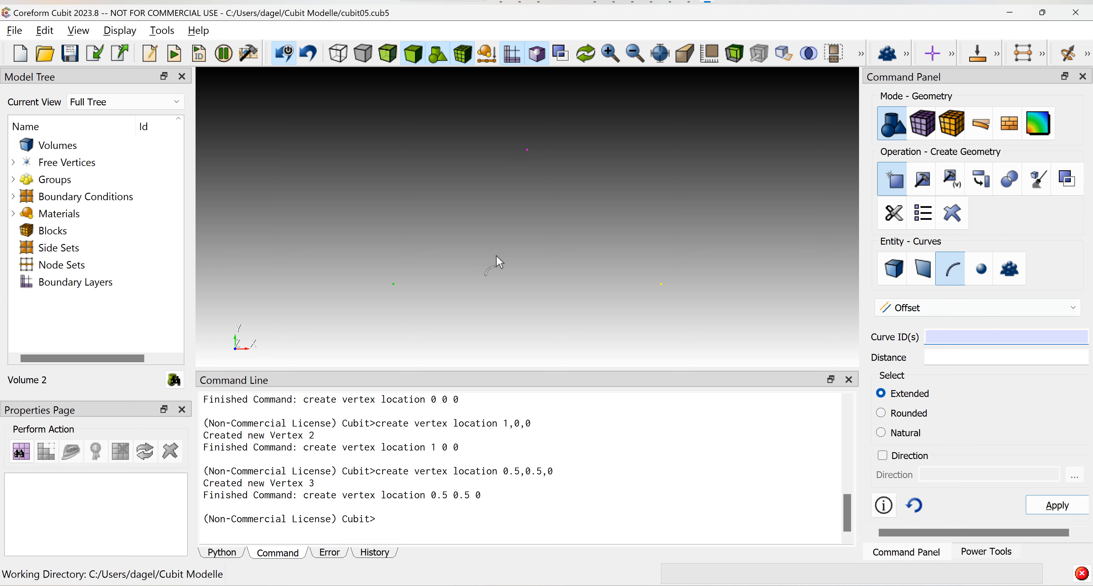
pyautogui.click(940, 314)
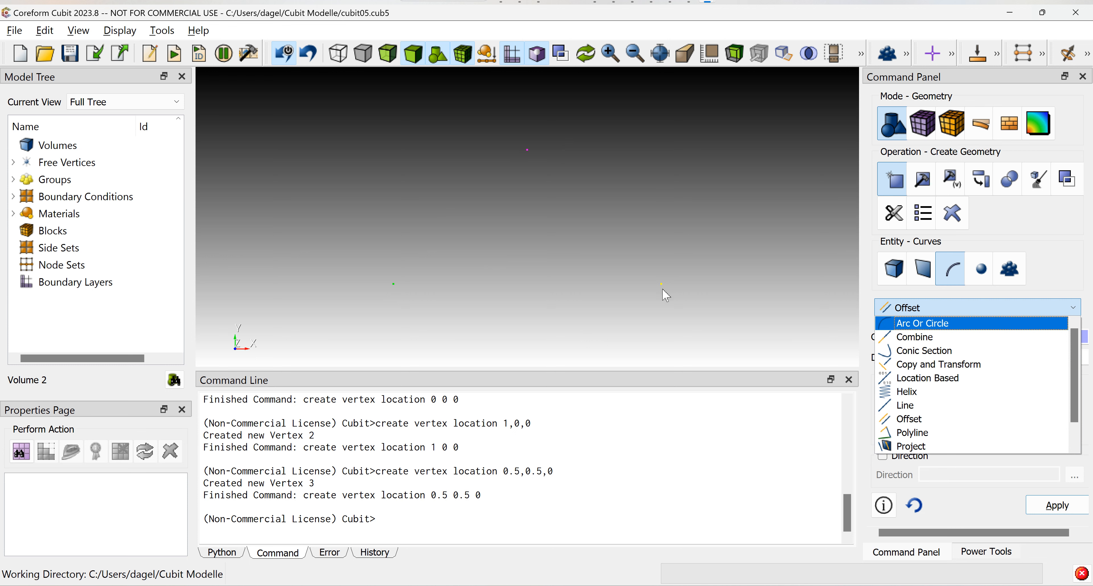
pyautogui.click(909, 406)
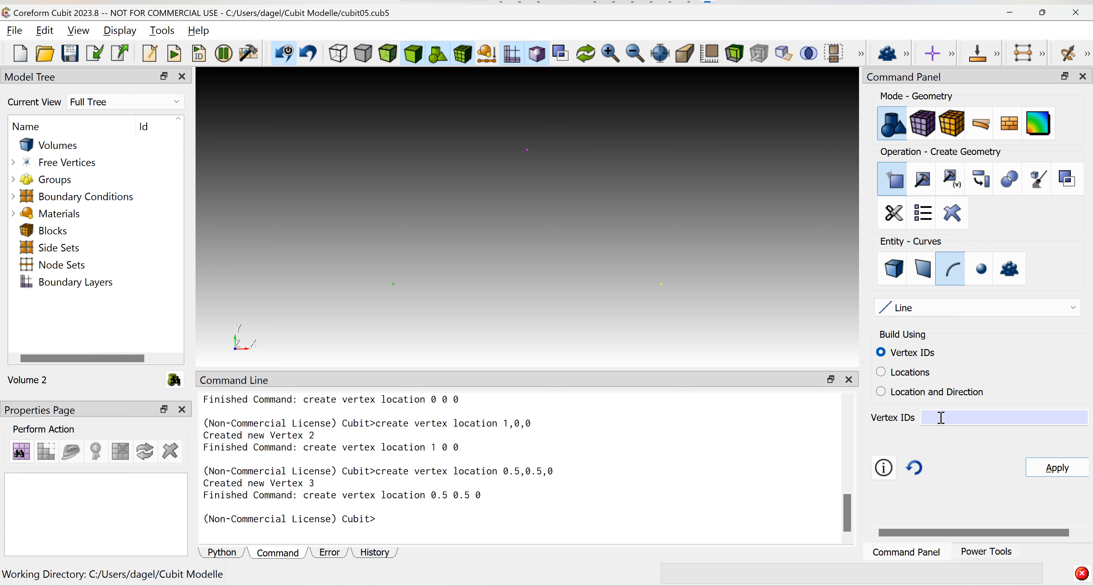
pyautogui.click(392, 285)
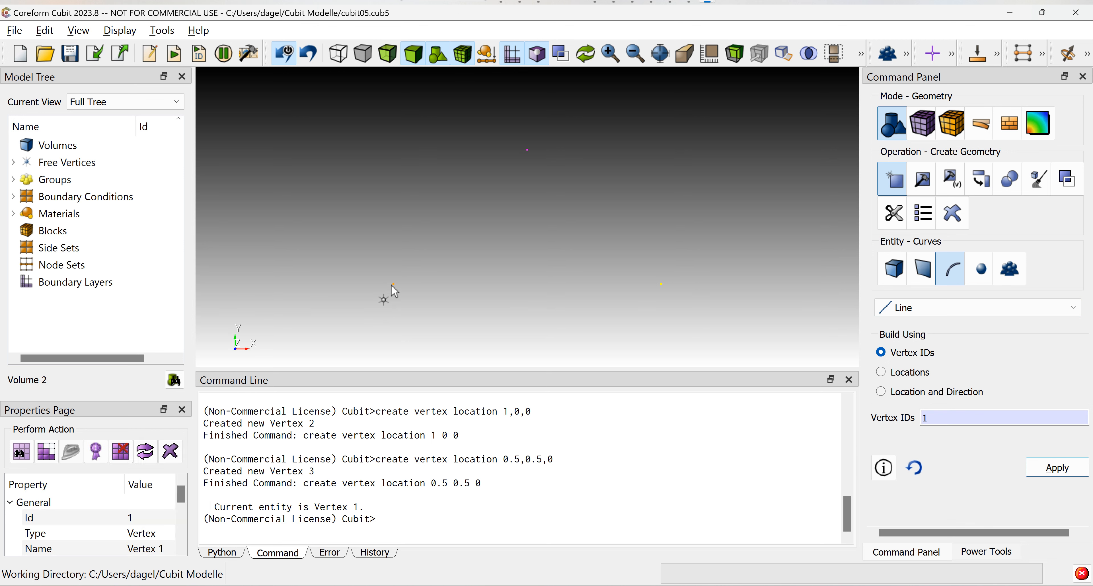
pyautogui.click(661, 283)
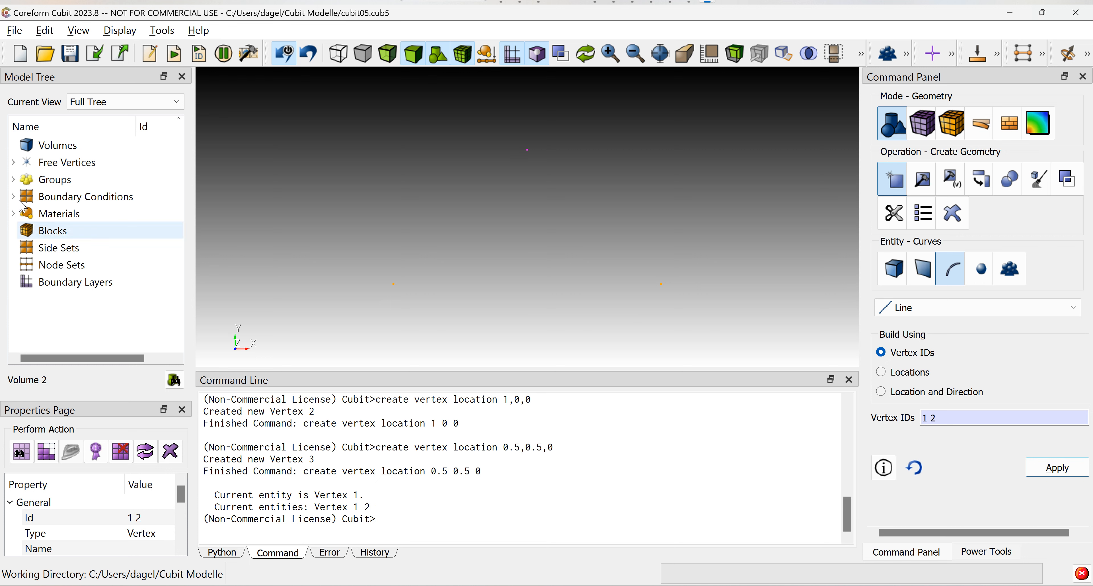
pyautogui.click(13, 163)
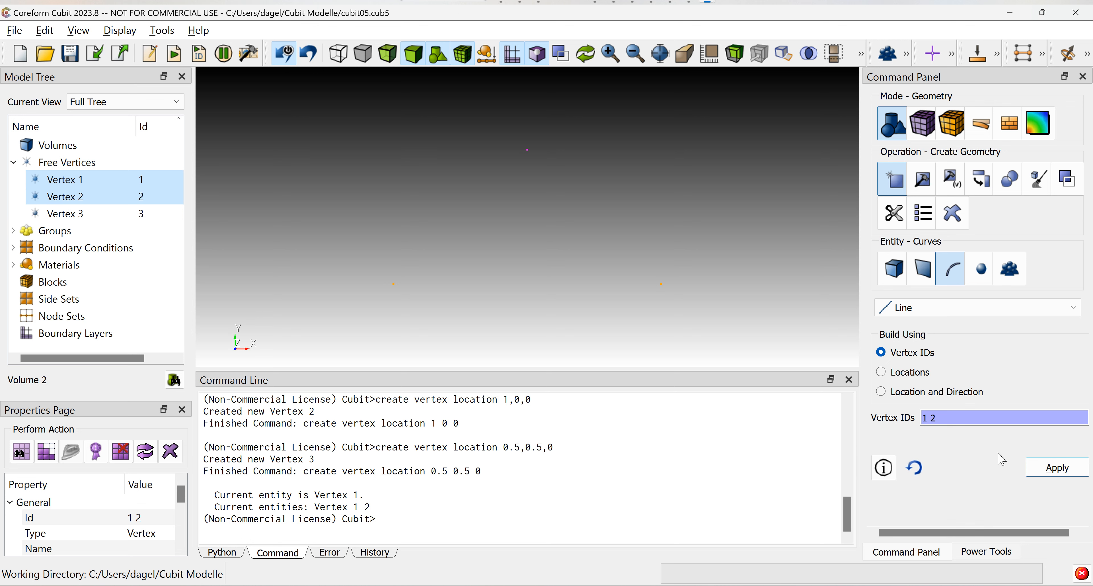
pyautogui.click(1055, 470)
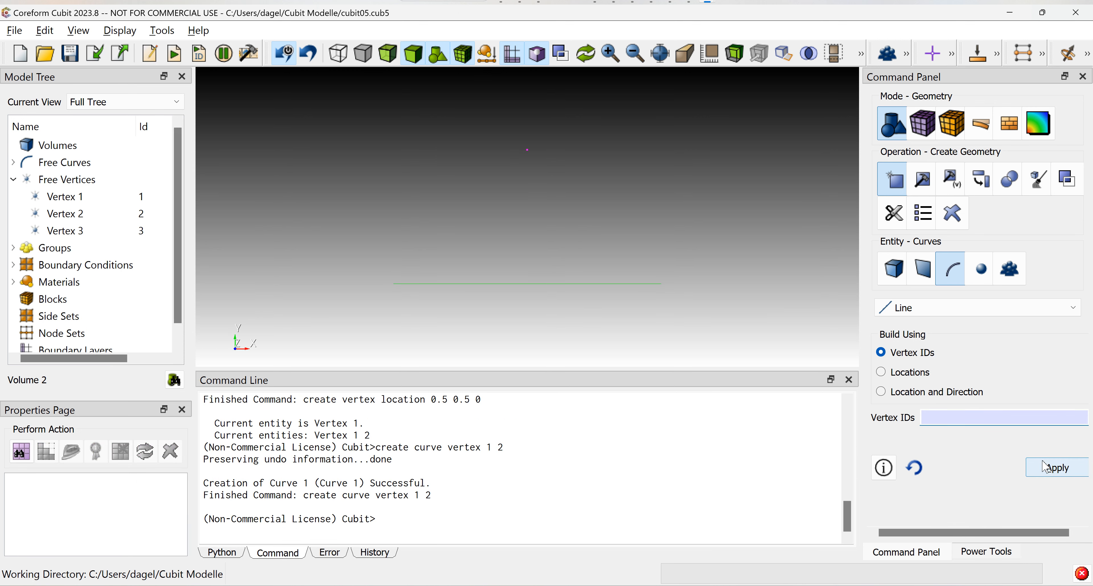
# Create an arc through three vertices in the order 1 3 2 above the base line.
pyautogui.click(949, 307)
pyautogui.click(945, 323)
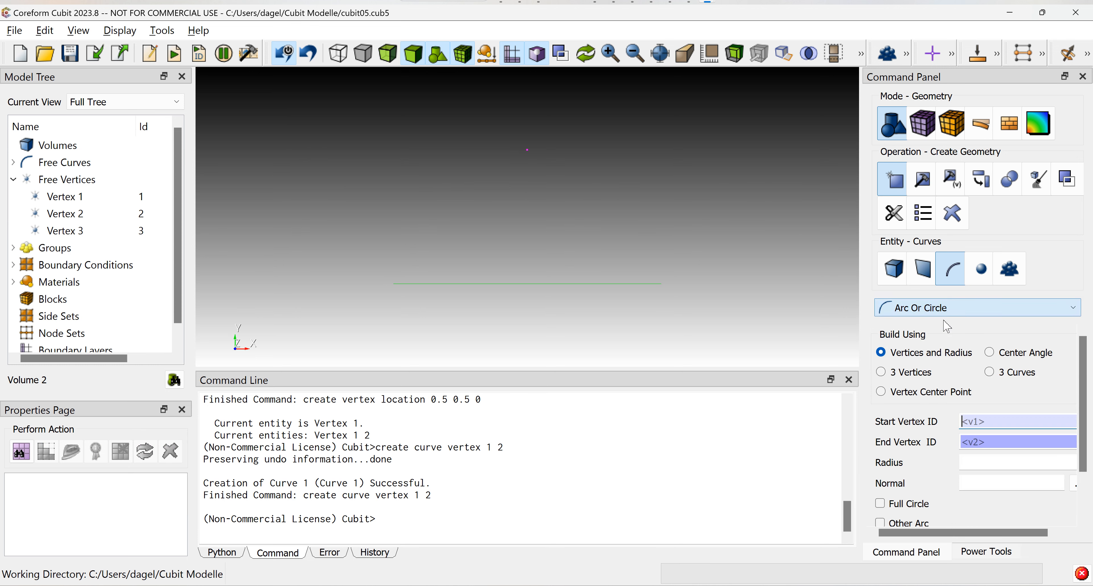
pyautogui.click(928, 377)
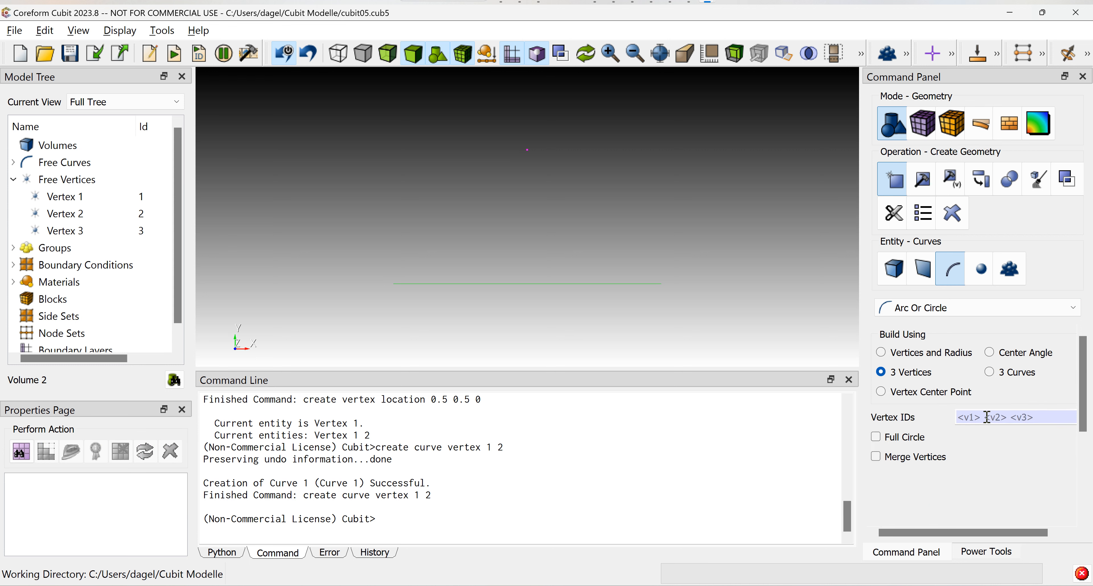
pyautogui.write('1 3 2')
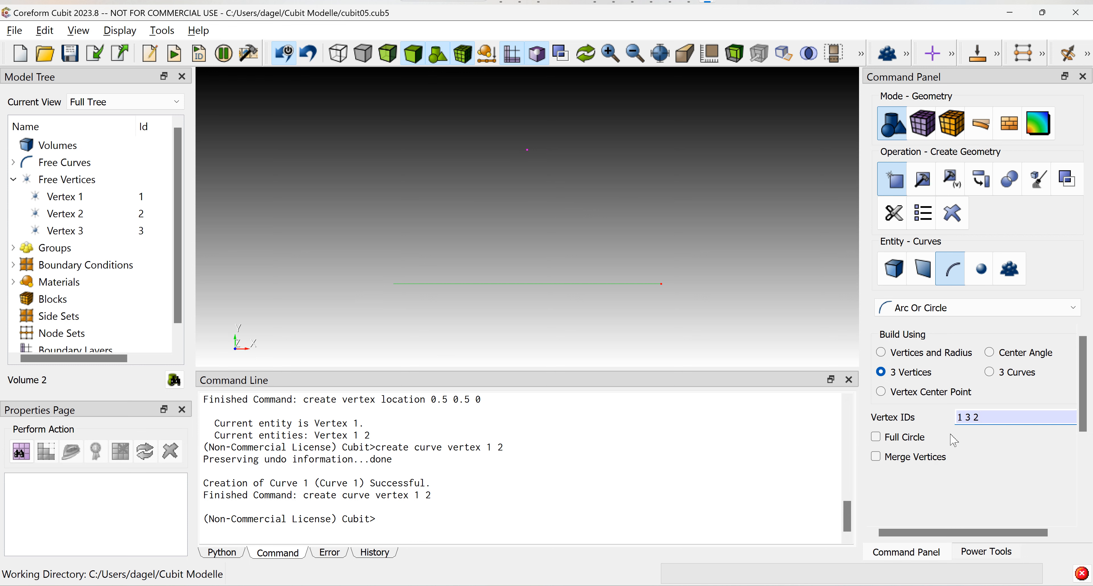
pyautogui.click(958, 418)
pyautogui.press('Return')
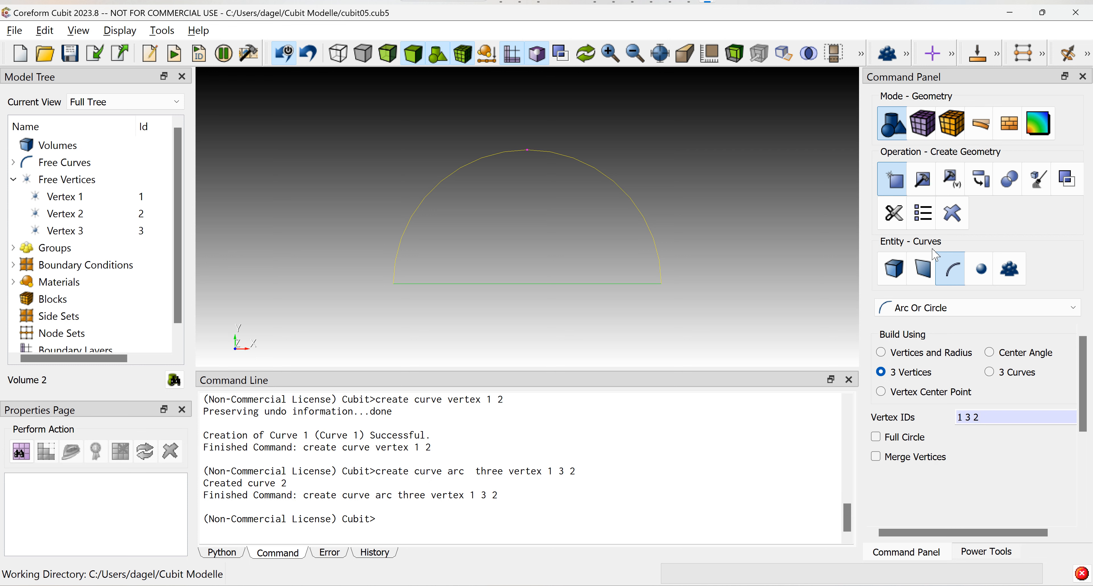
# Create a surface from bounding curves, using the base line and the arc.
pyautogui.click(924, 276)
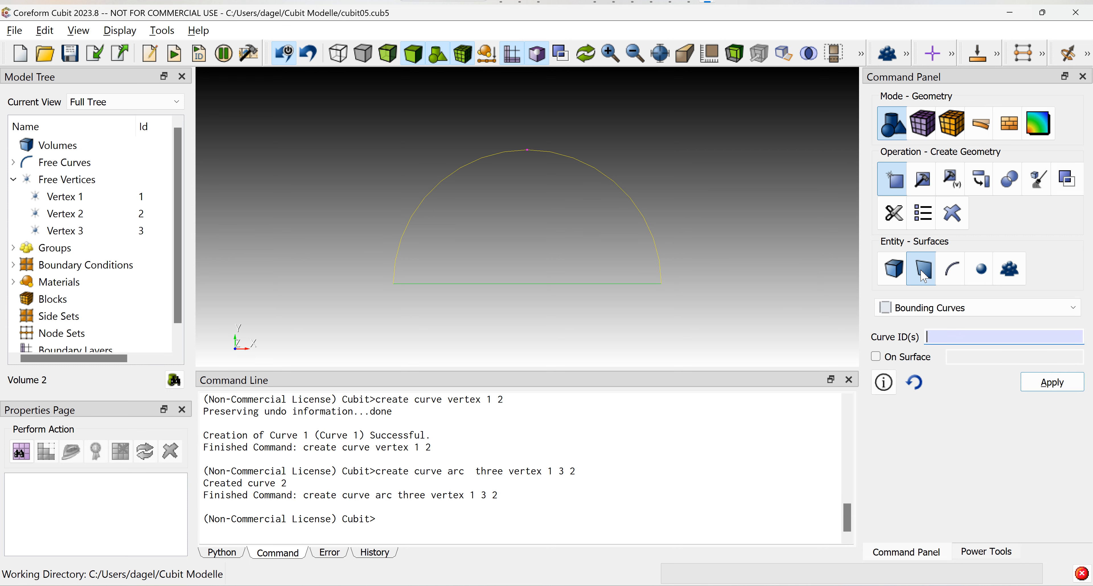
pyautogui.click(926, 309)
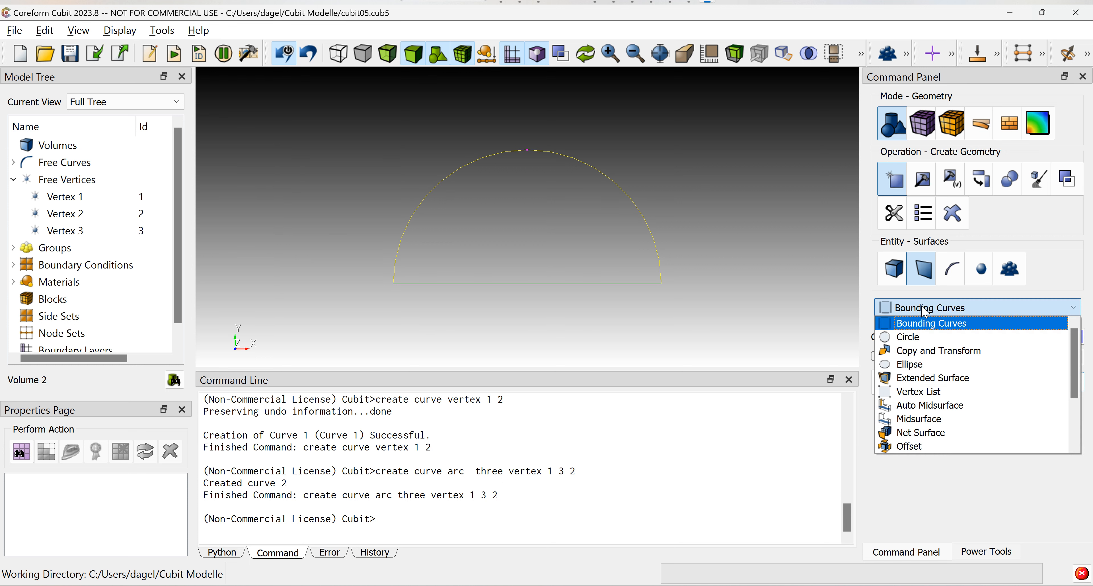
pyautogui.click(936, 322)
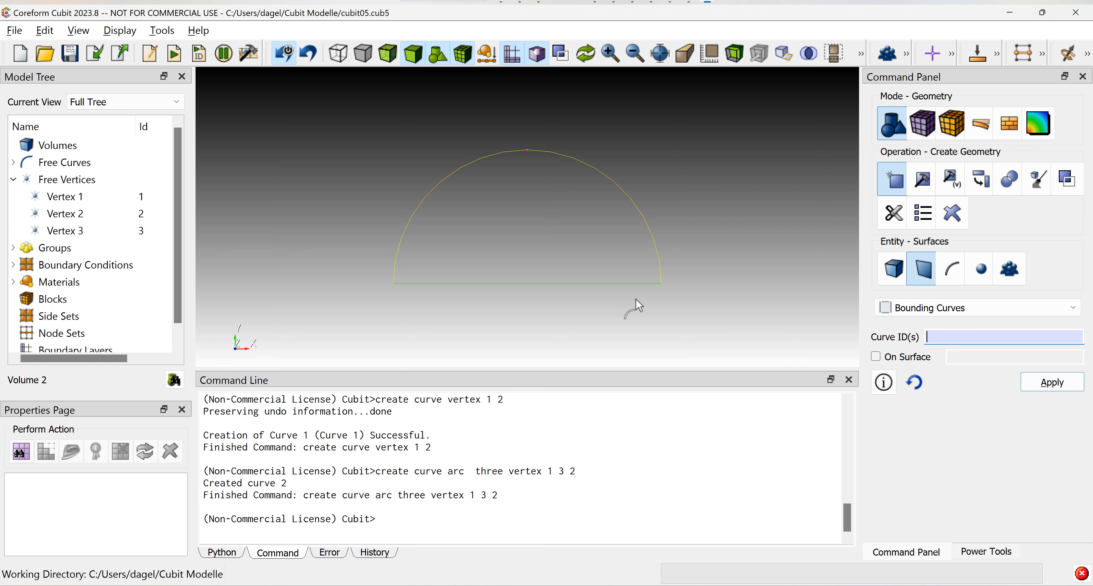
pyautogui.click(620, 282)
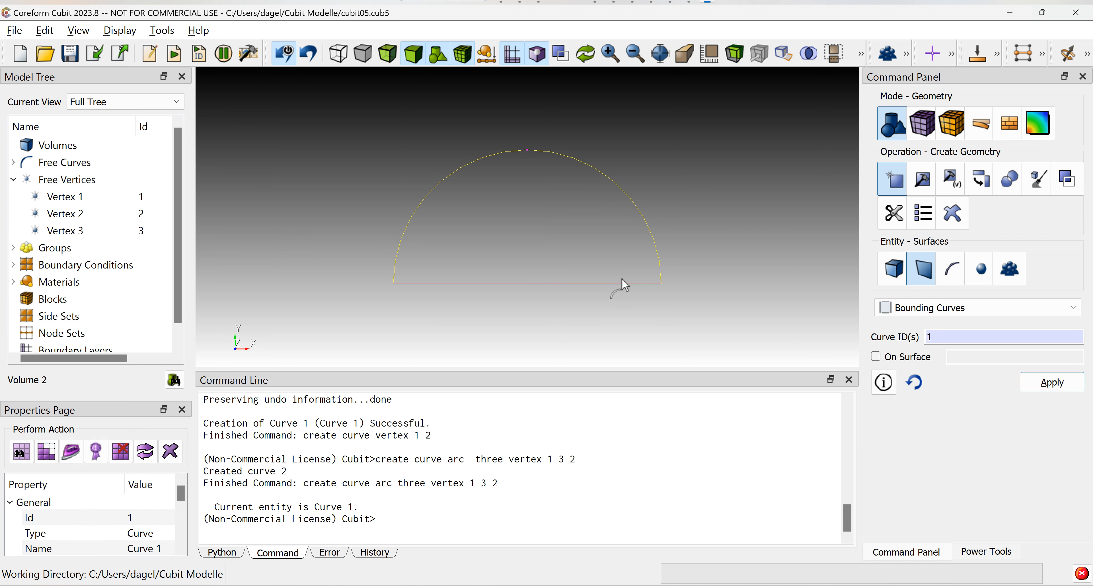
pyautogui.keyDown('ctrl'); pyautogui.click(651, 242); pyautogui.keyUp('ctrl')
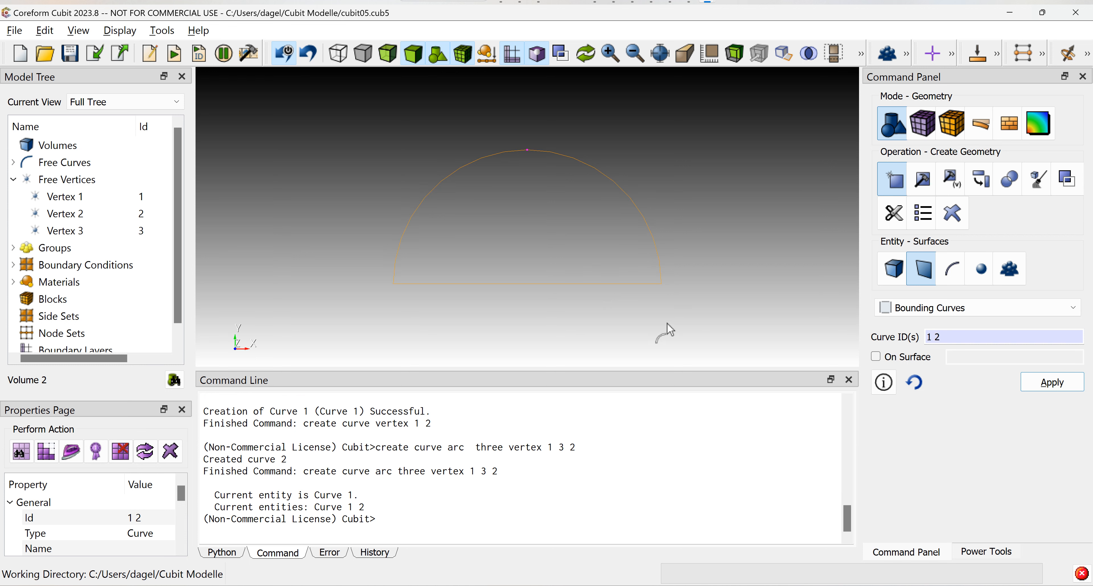
pyautogui.click(1053, 382)
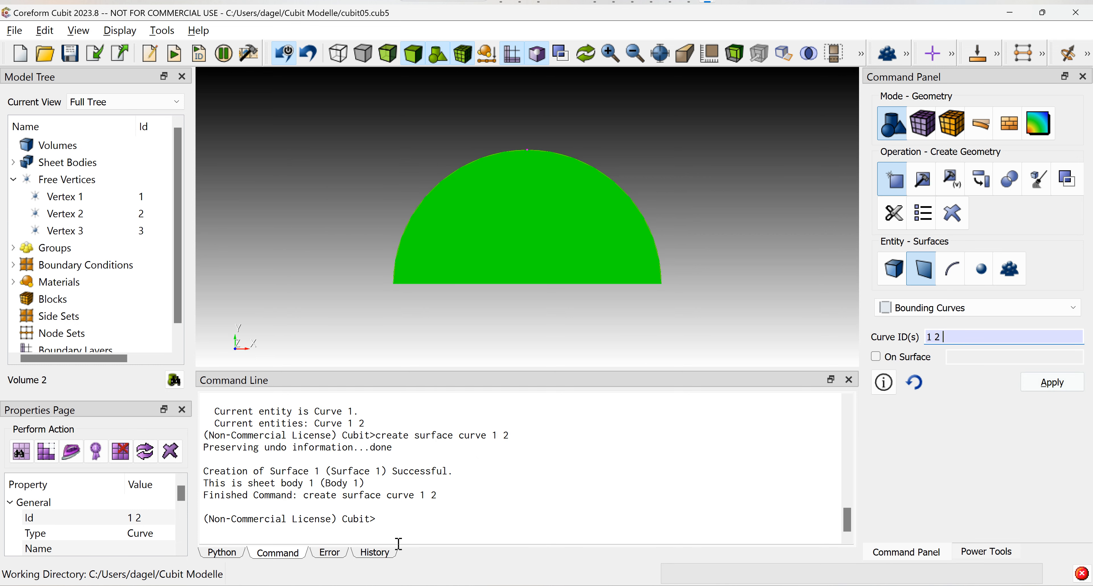
# Review the command history and run the Video.jou script in the Journal Editor to build the smaller half-circle surface inside the large one.
pyautogui.click(384, 554)
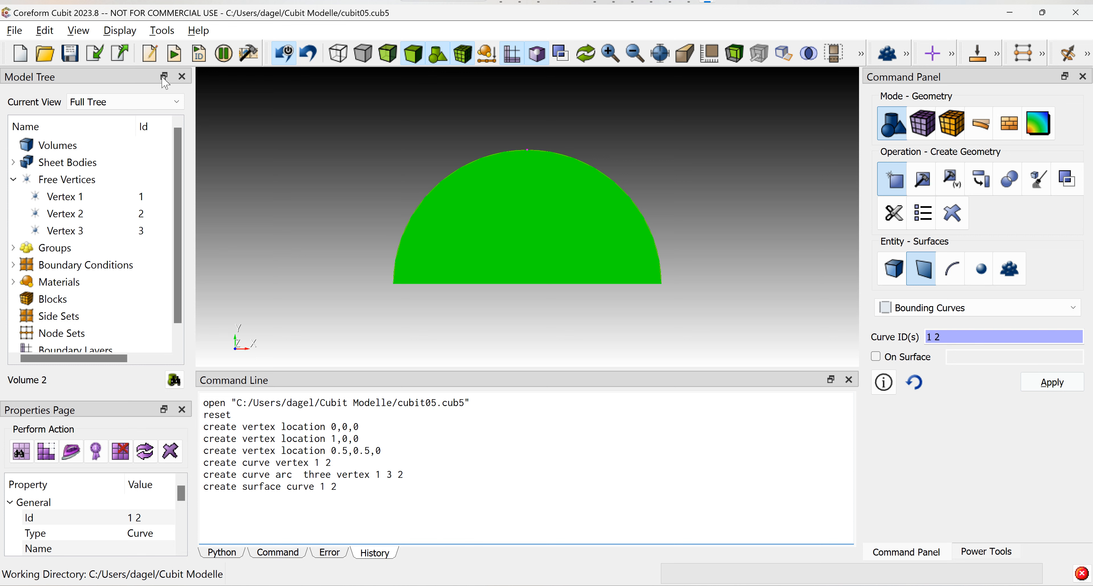
pyautogui.click(152, 54)
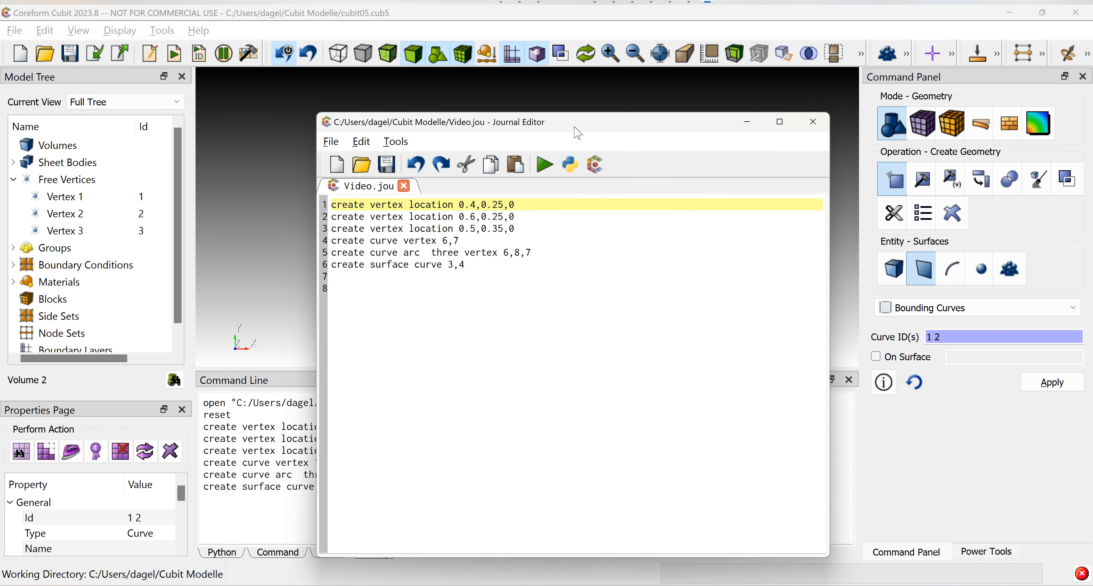
pyautogui.moveTo(578, 132); pyautogui.dragTo(722, 294)
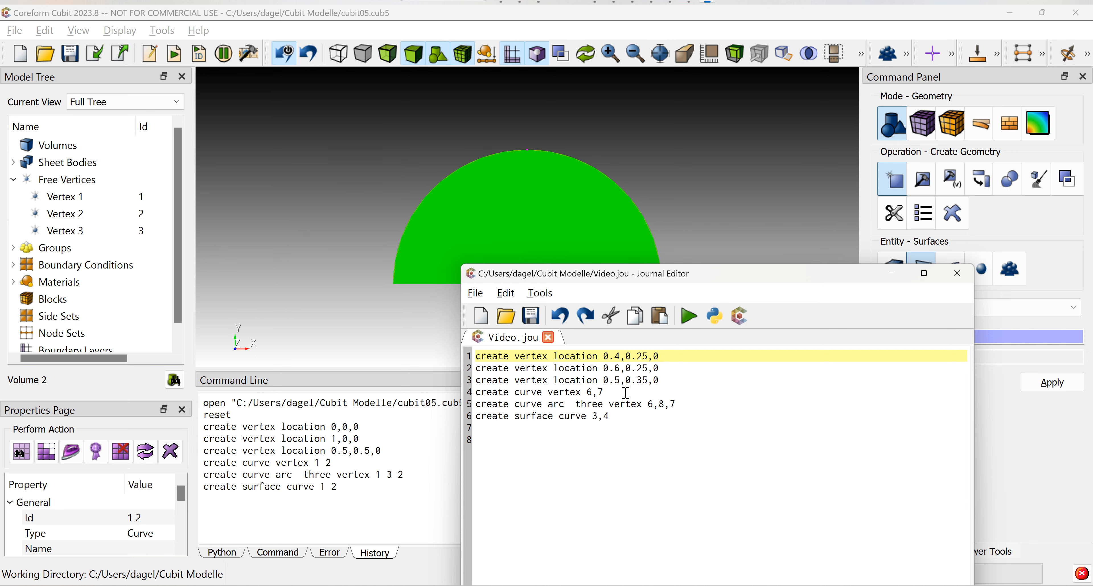
pyautogui.click(694, 322)
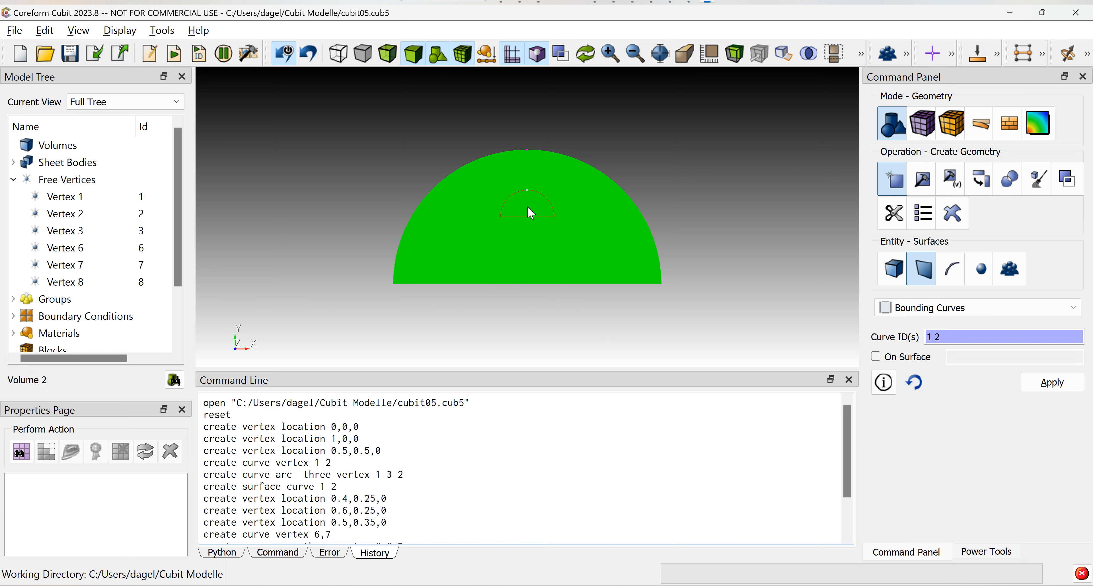
# Examine the sheet bodies in the model tree and highlight Volume 2 of Body 2 in the view.
pyautogui.click(13, 179)
pyautogui.click(14, 162)
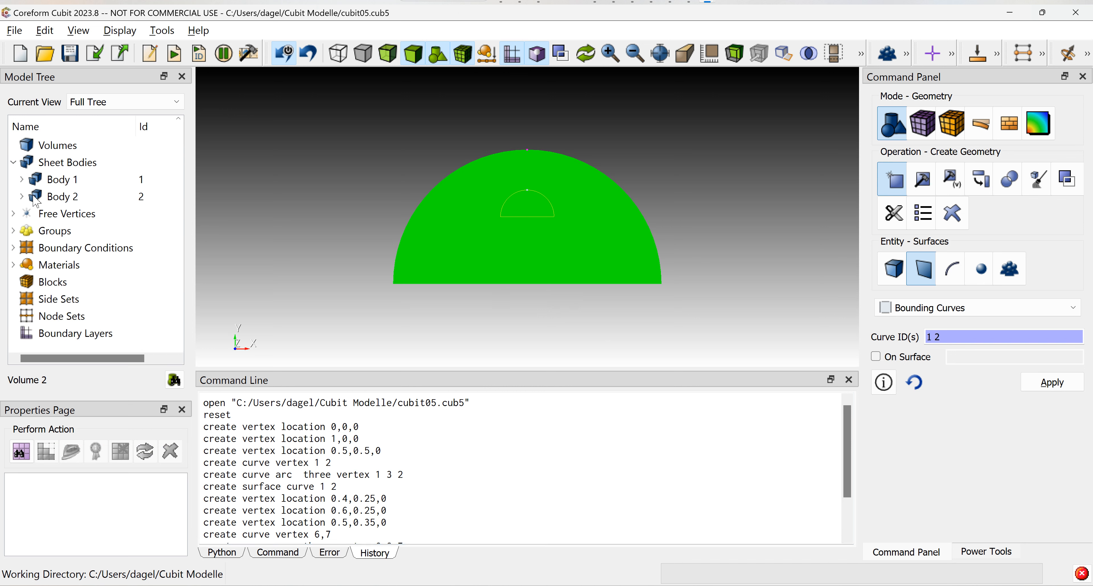
pyautogui.click(22, 196)
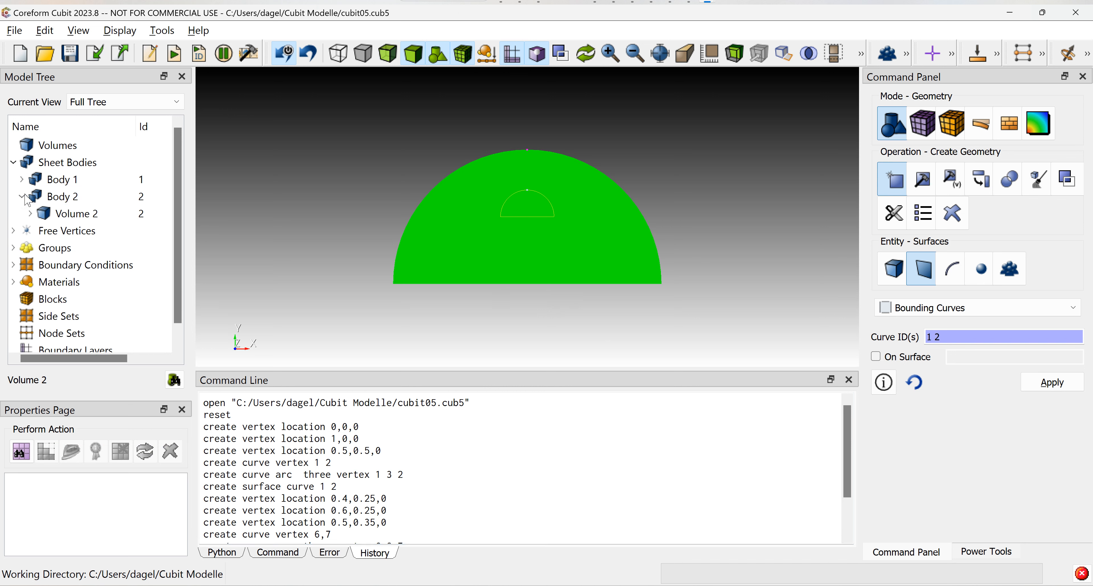
pyautogui.click(64, 214)
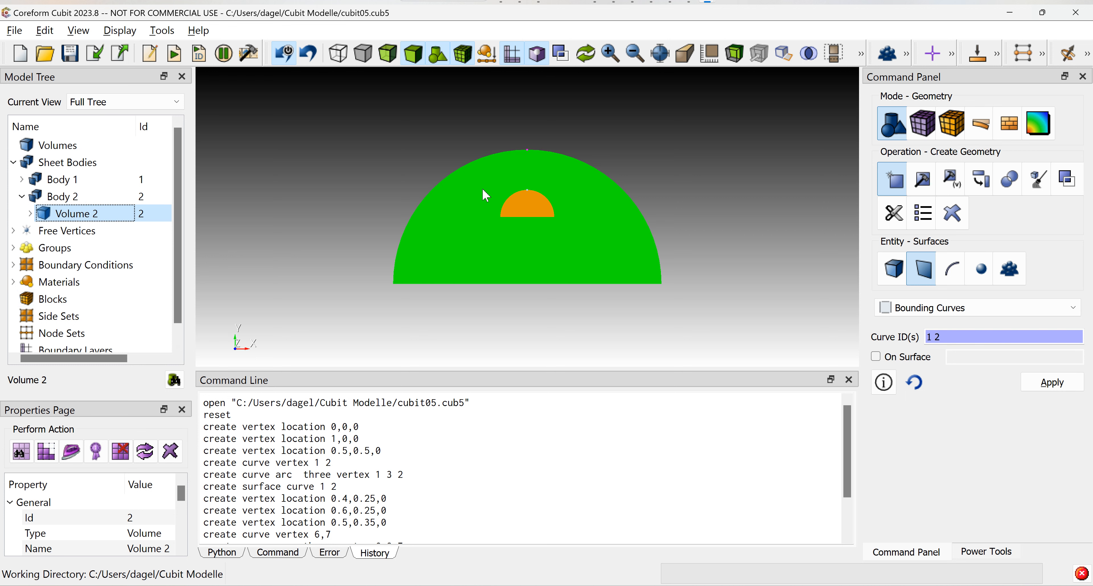
# Review the meshing schemes available for surfaces, such as Map, Pave and Circle.
pyautogui.click(923, 124)
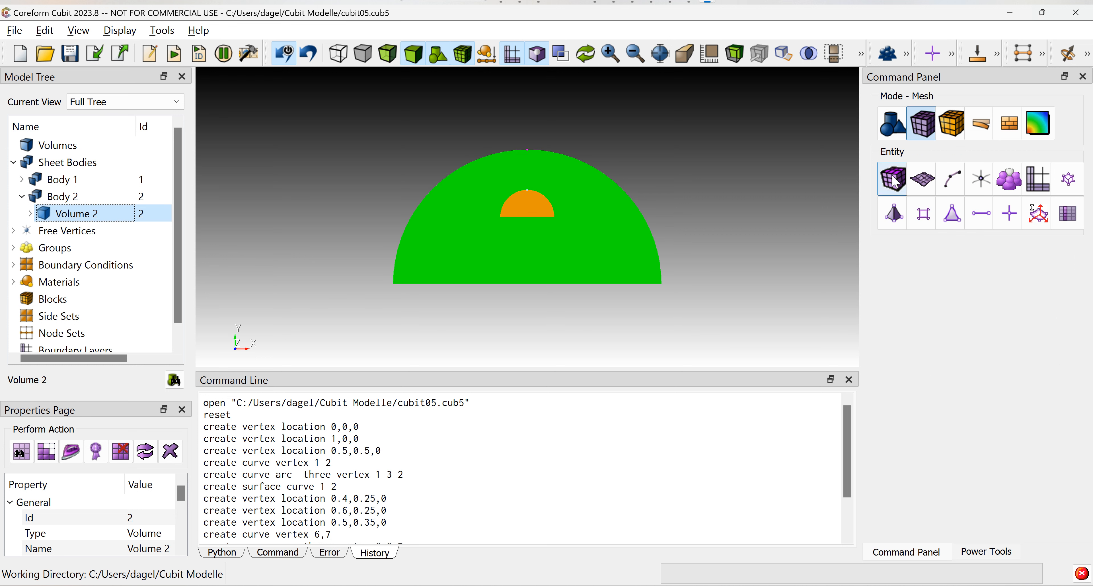
pyautogui.click(922, 183)
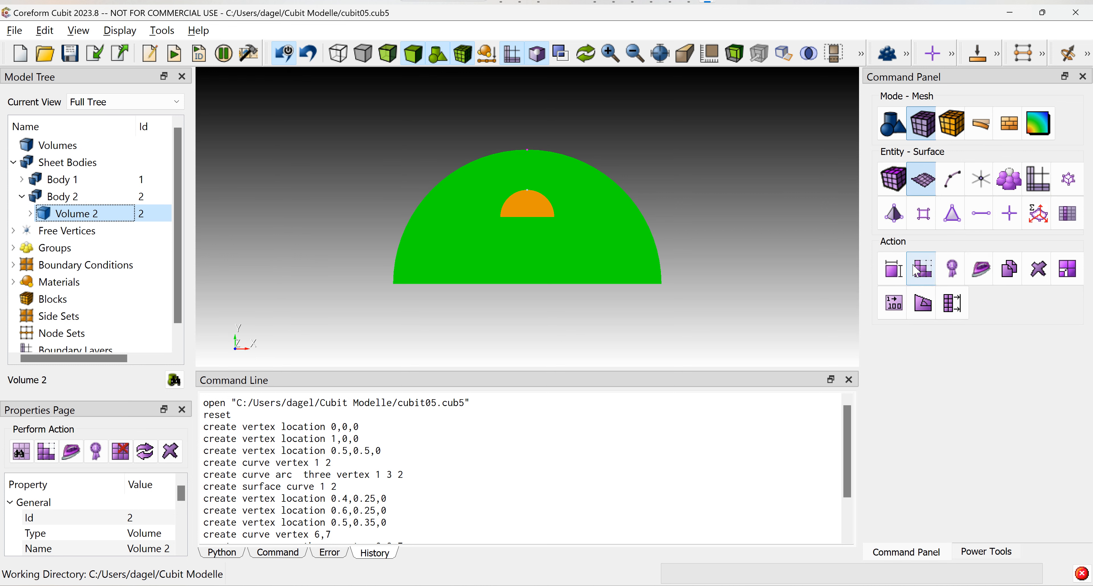
pyautogui.click(921, 268)
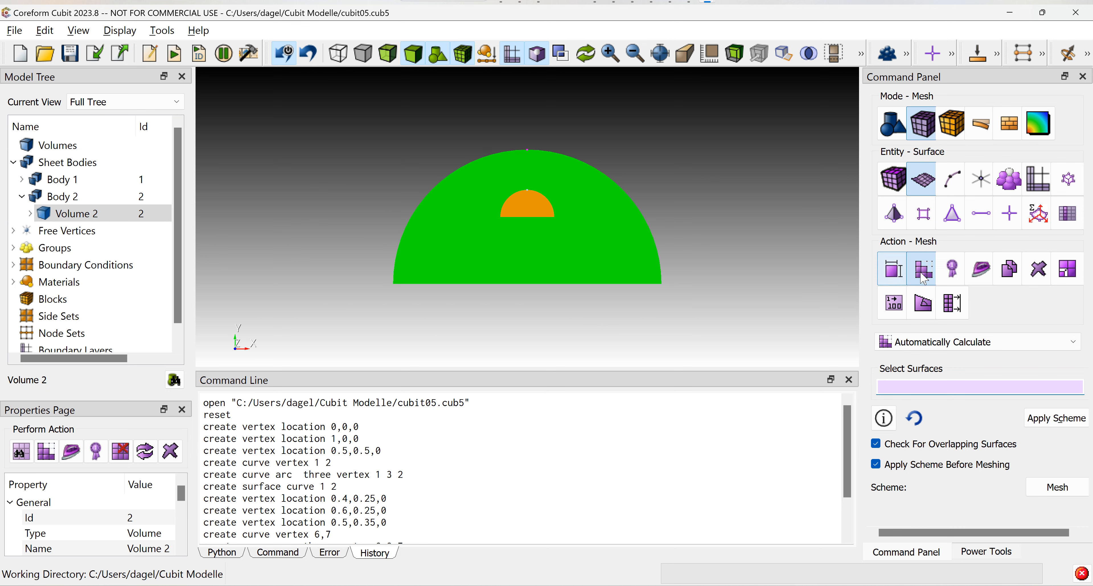
pyautogui.click(932, 344)
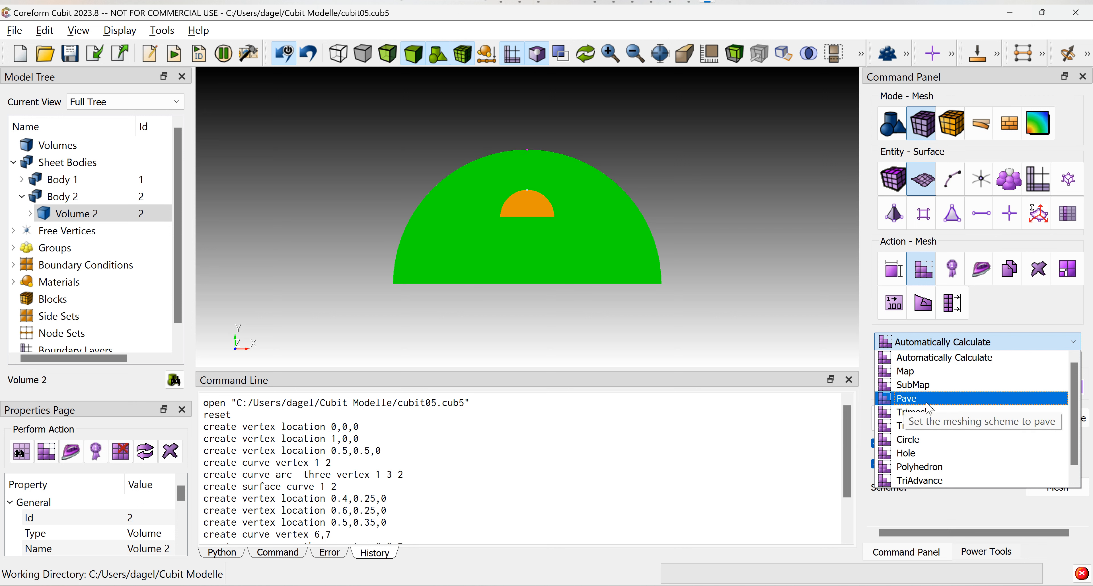
pyautogui.click(1024, 314)
pyautogui.click(608, 295)
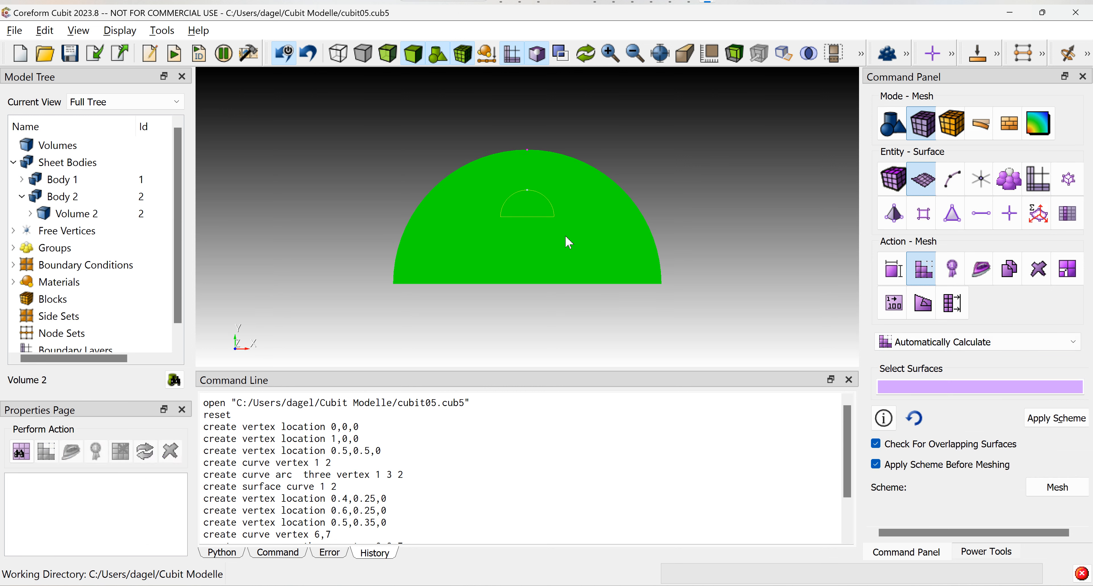
# Try meshing the large half-circle surface with automatic sizing, and undo the mesh.
pyautogui.click(890, 278)
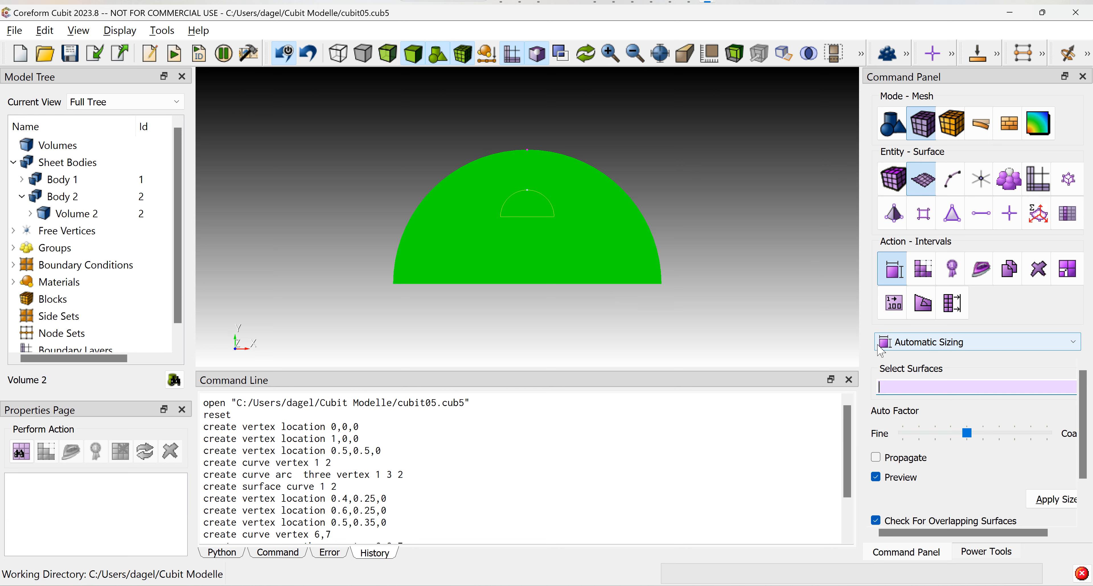
pyautogui.click(596, 255)
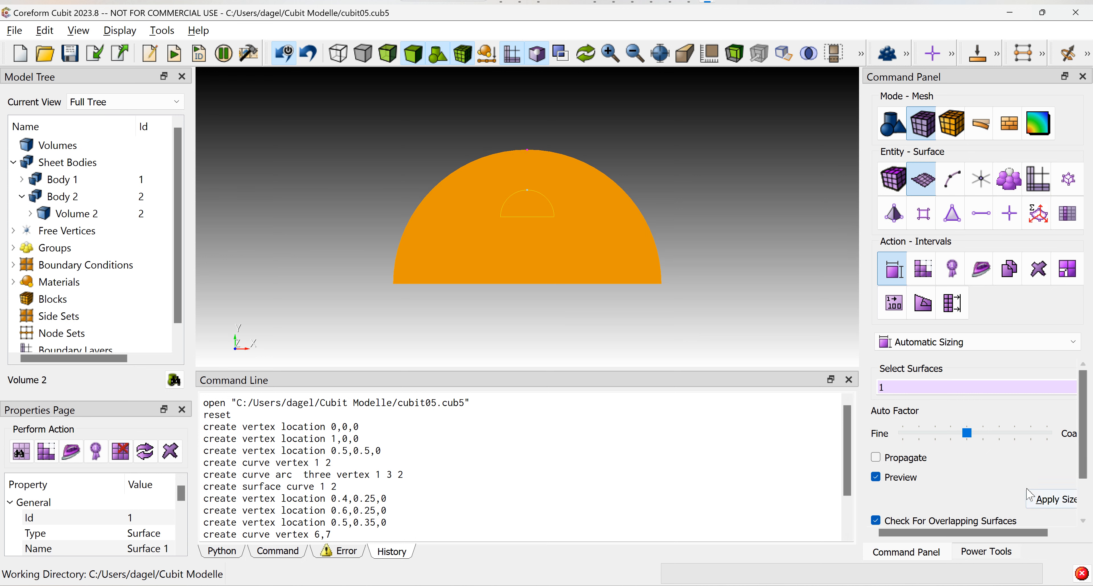
pyautogui.scroll(-2, 1083, 516)
pyautogui.click(1057, 511)
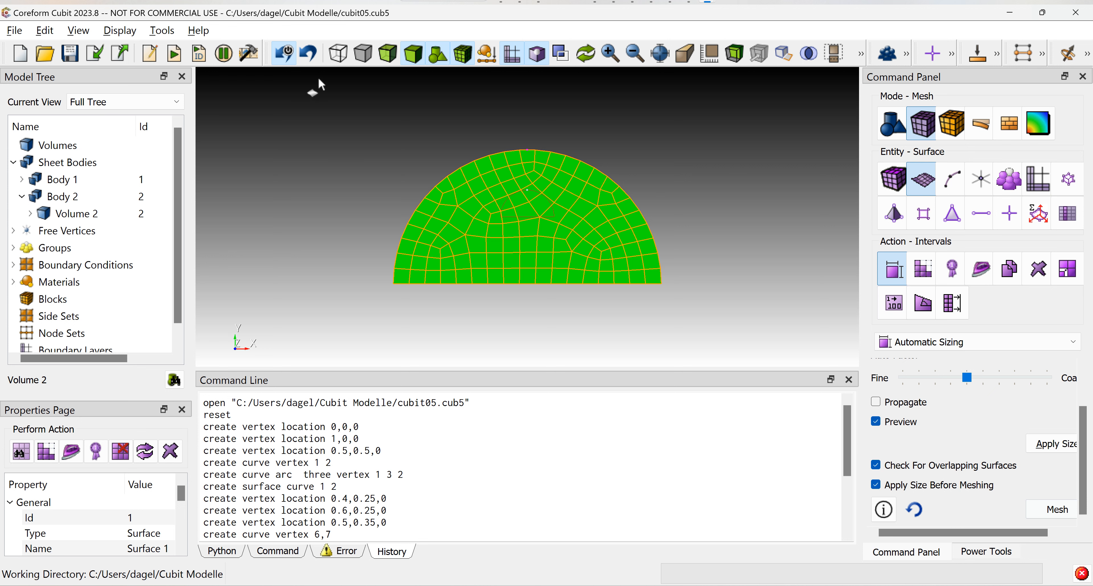
pyautogui.click(308, 55)
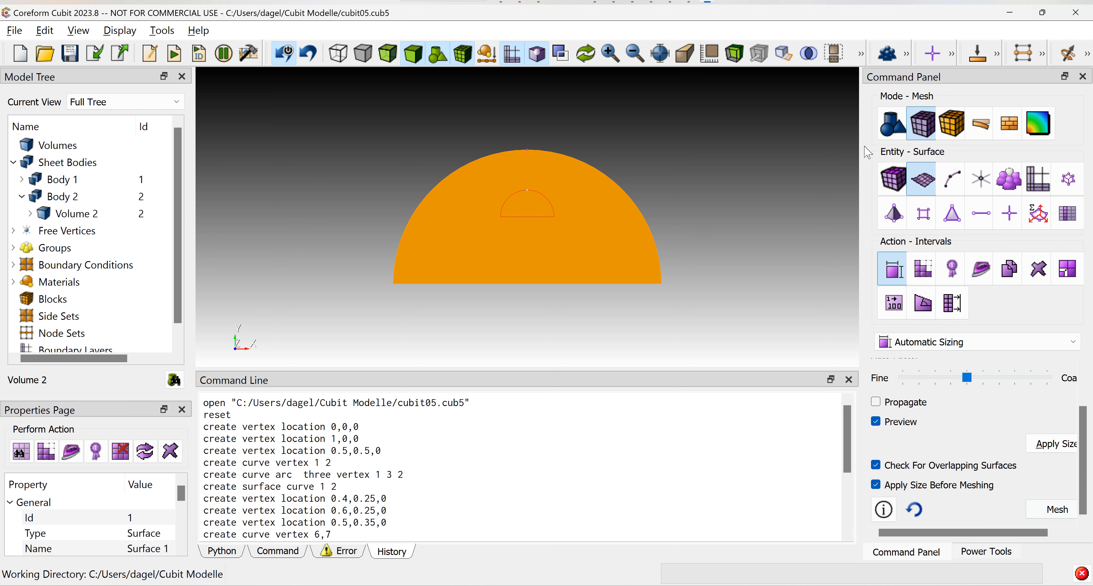
# Imprint and merge volumes 1 and 2 so the half circles share their common curves.
pyautogui.click(893, 124)
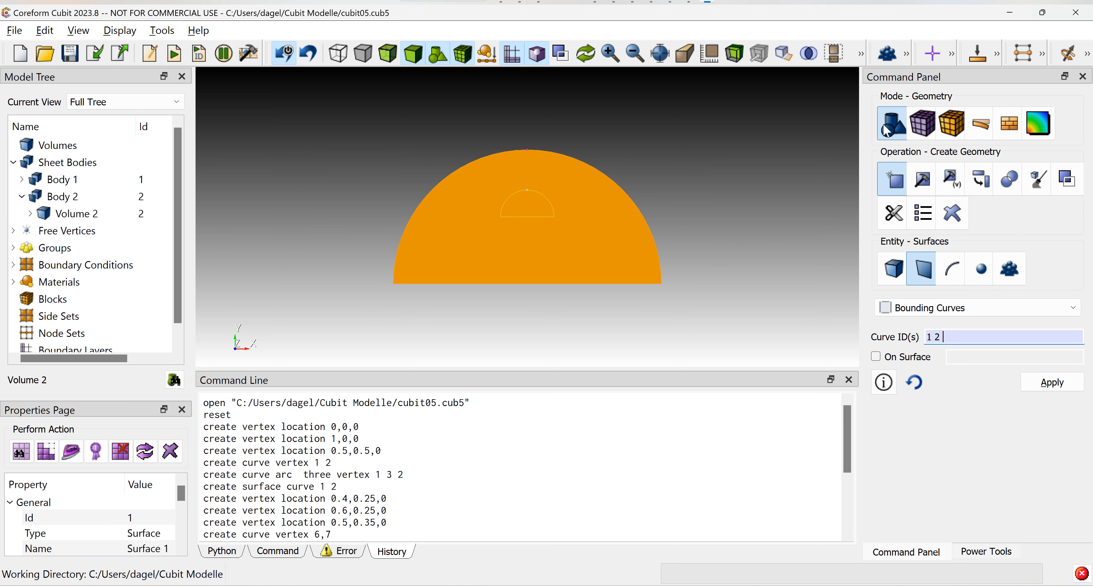
pyautogui.click(1068, 180)
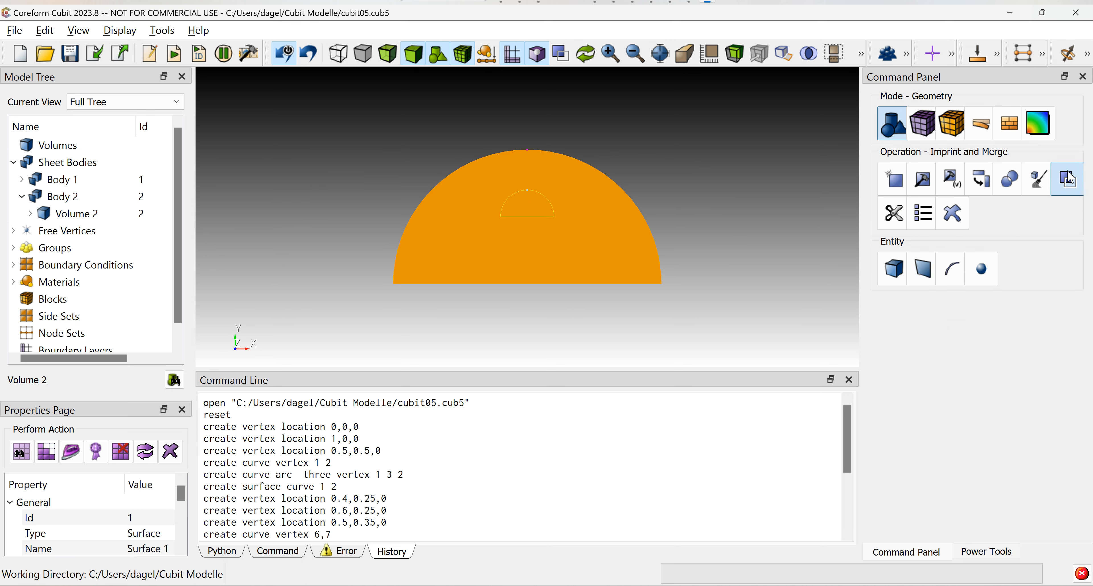
pyautogui.click(893, 270)
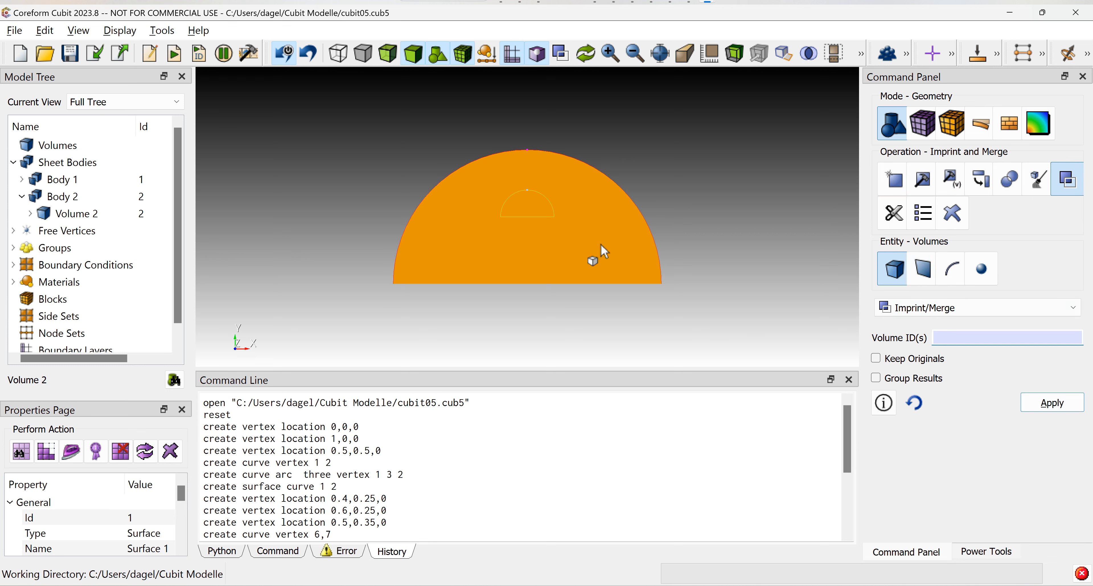
pyautogui.click(22, 180)
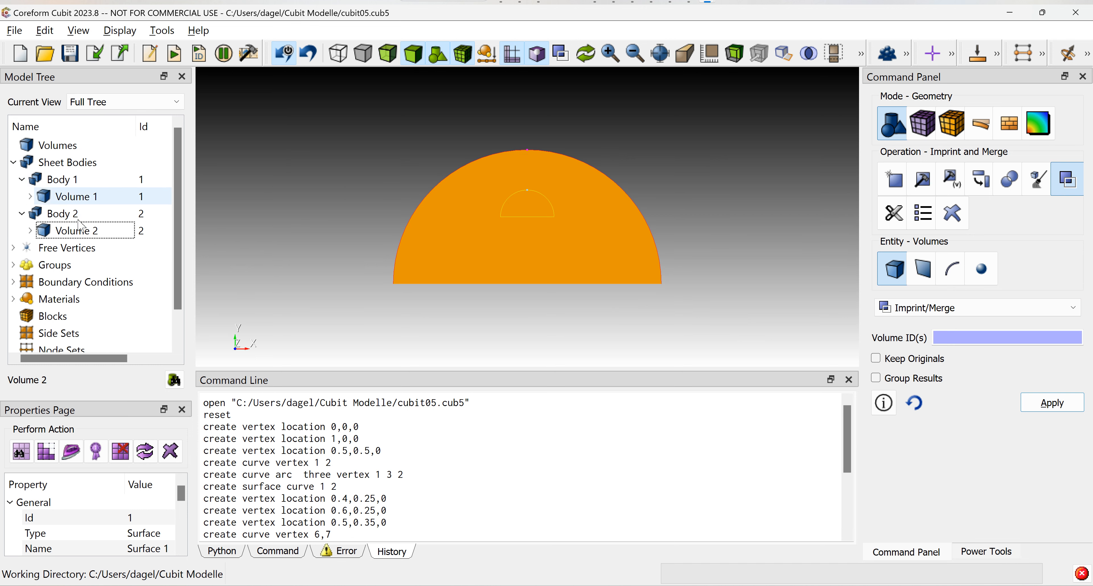
pyautogui.click(993, 340)
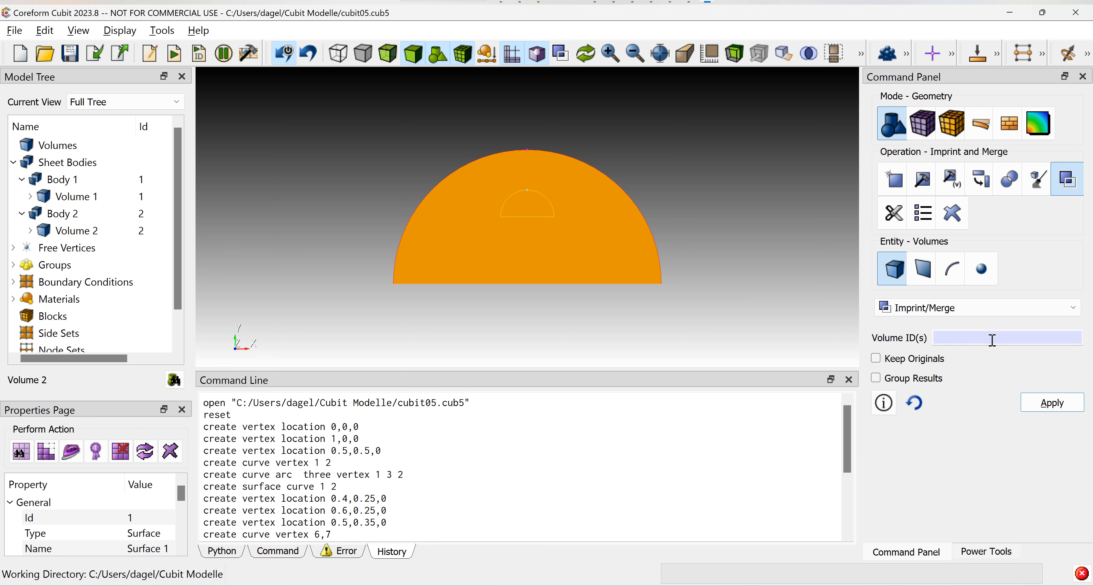
pyautogui.write('1 2')
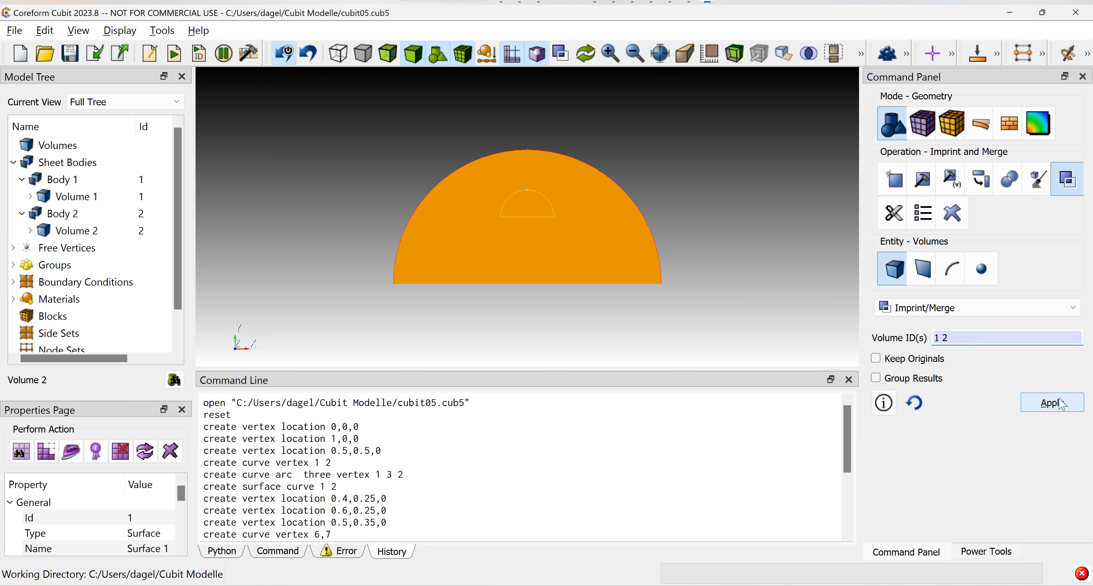
pyautogui.click(1060, 403)
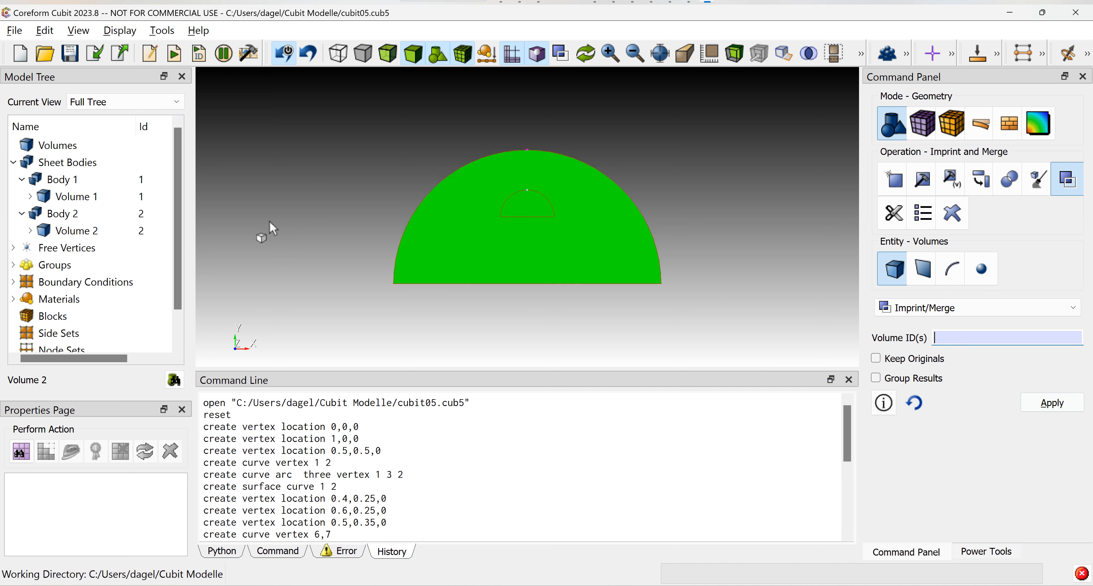
# Turn off the visibility of Volume 2 in Body 2.
pyautogui.click(83, 232)
pyautogui.rightClick(84, 237)
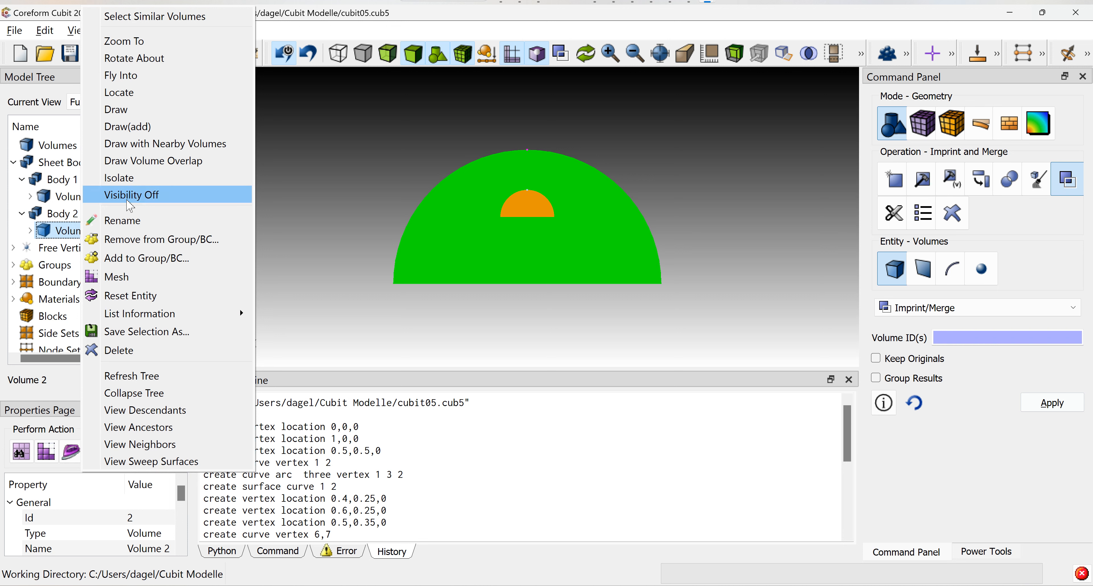
pyautogui.click(130, 196)
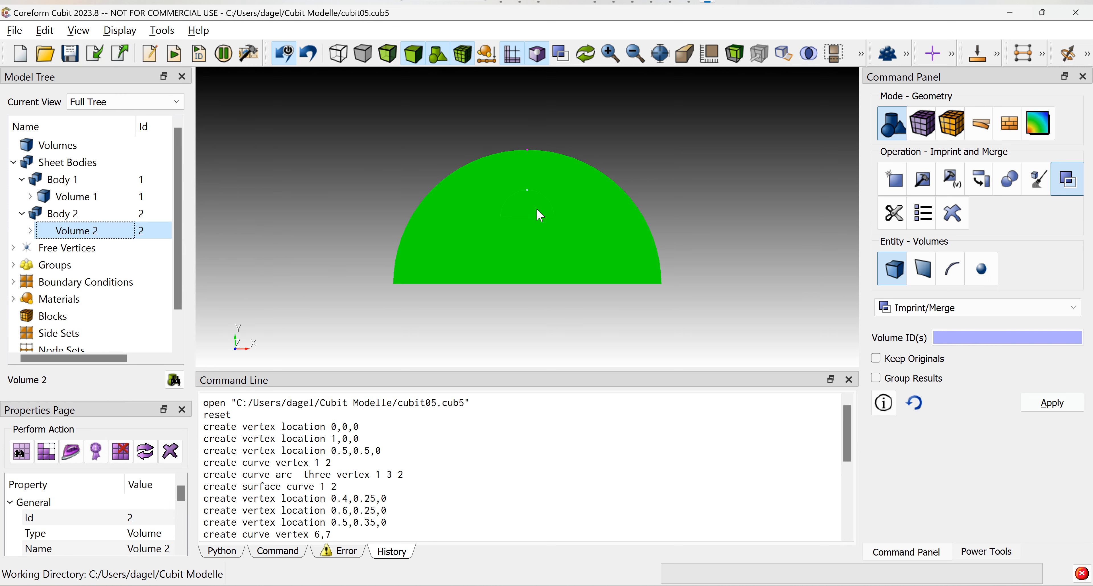
# Examine which regions of Volume 1 correspond to Surface 2 and Surface 3 by highlighting each one.
pyautogui.click(30, 196)
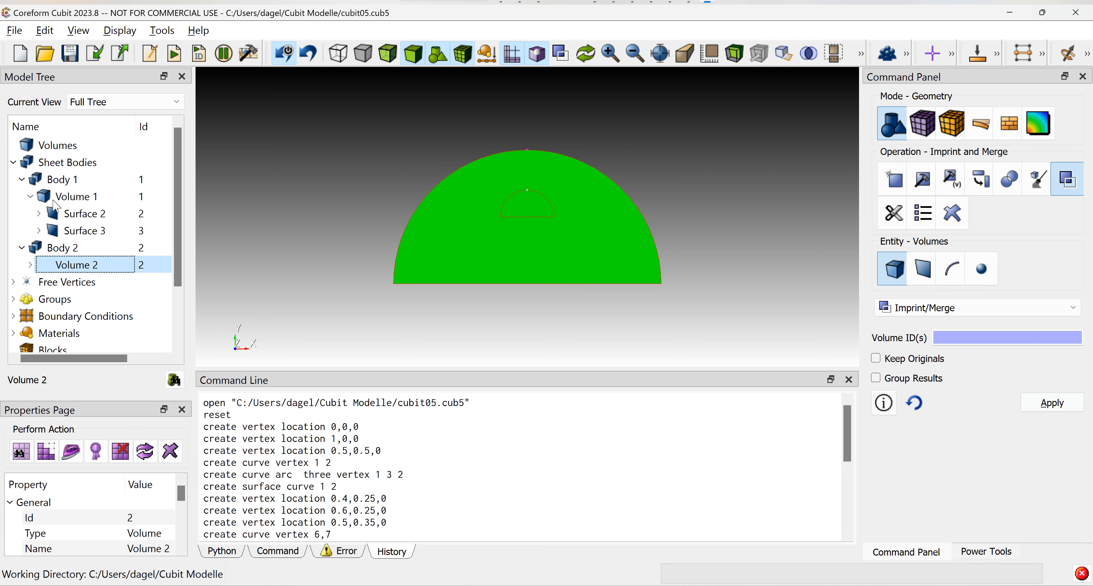
pyautogui.click(81, 215)
pyautogui.click(84, 231)
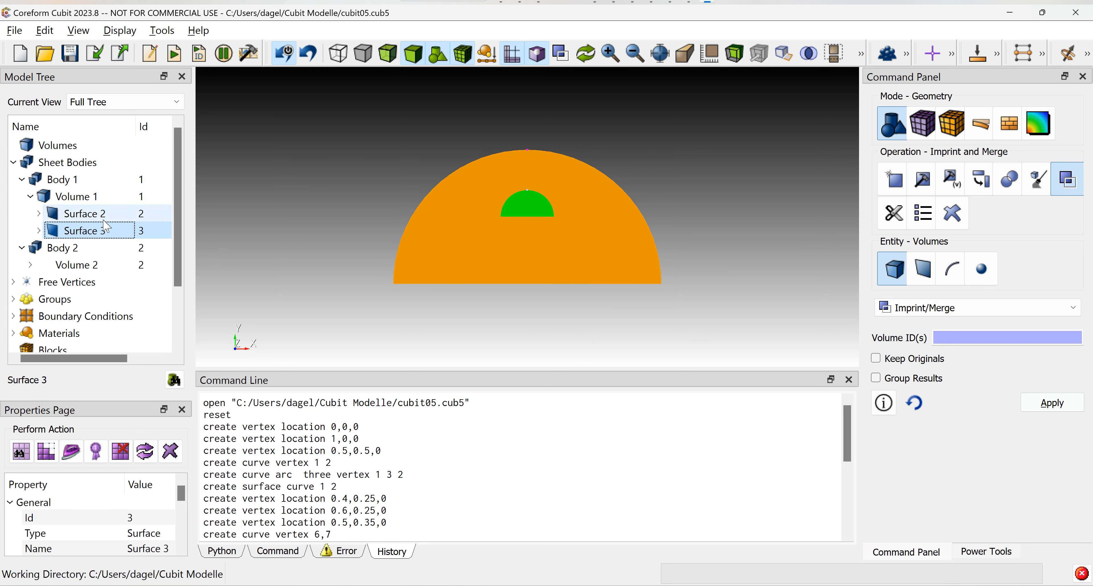
pyautogui.click(404, 338)
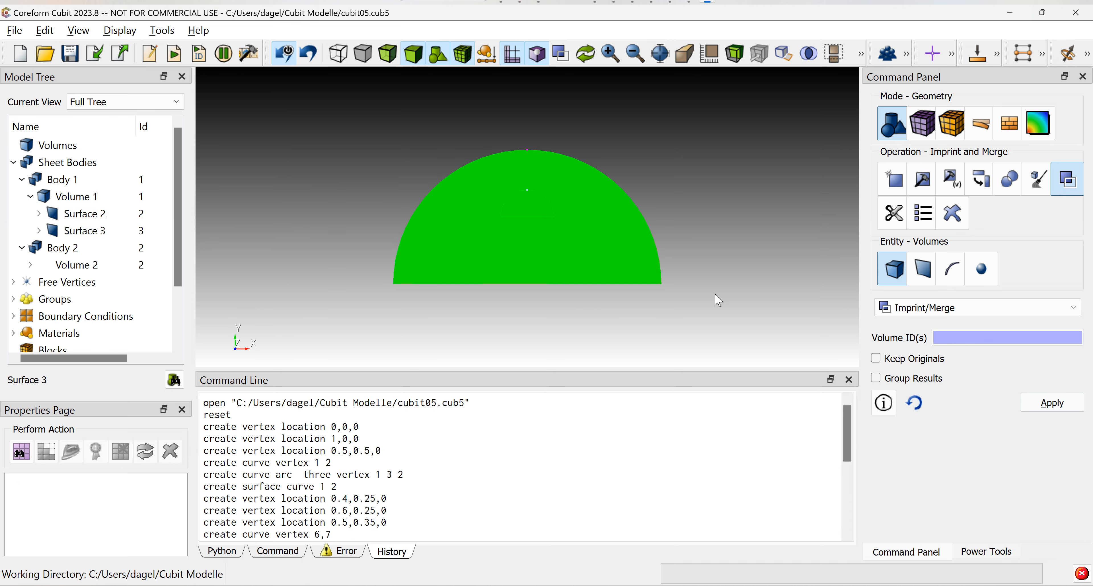
# Mesh the small inner half-circle, Surface 2, with automatic sizing.
pyautogui.click(923, 130)
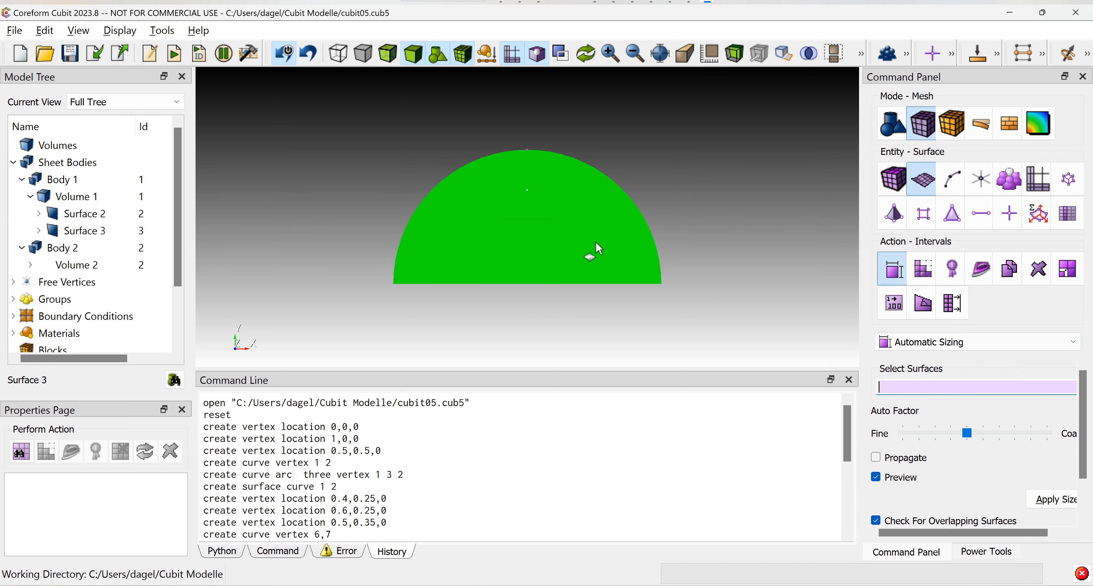
pyautogui.click(526, 213)
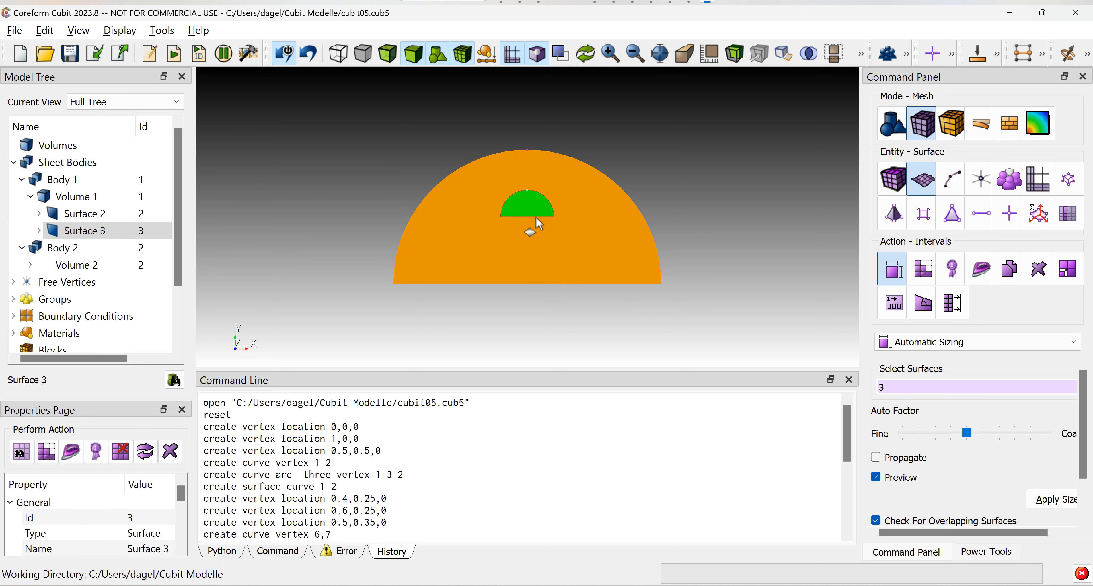
pyautogui.click(644, 206)
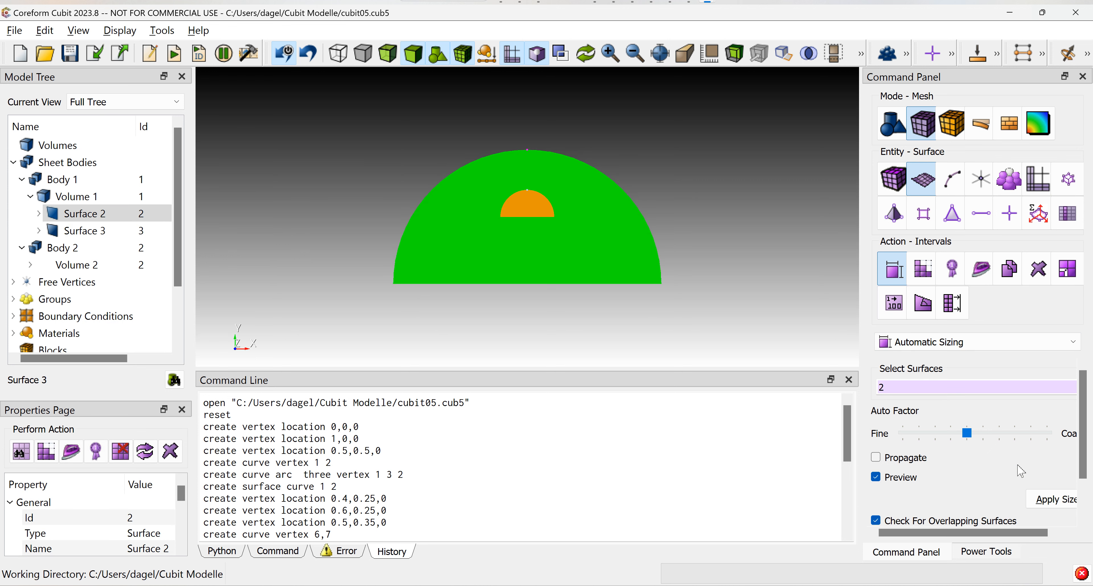
pyautogui.scroll(-1, 1021, 472)
pyautogui.click(1071, 515)
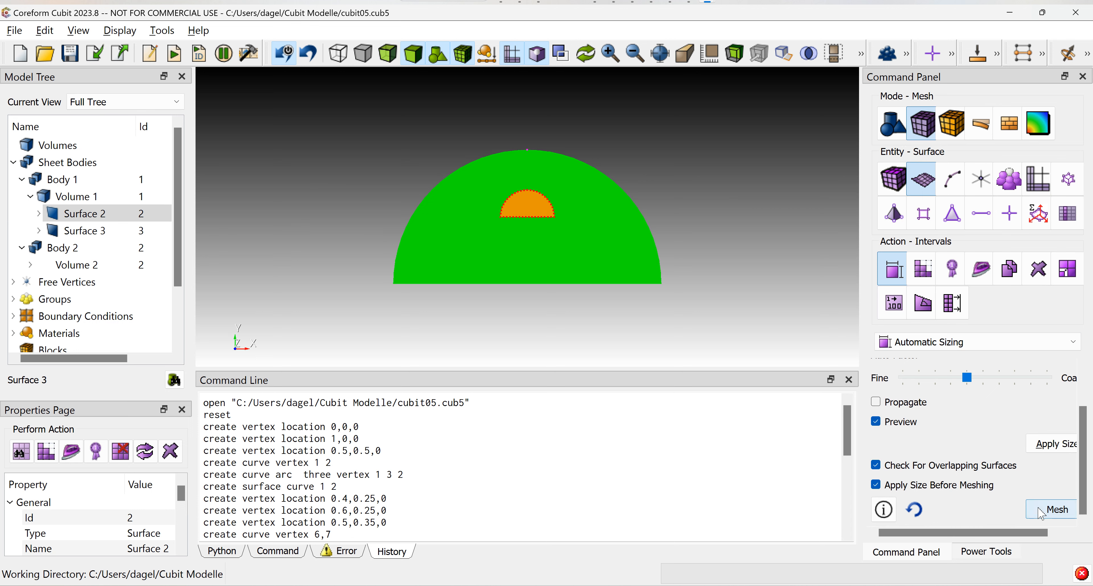
# Mesh the outer half-circle region, Surface 3, with automatic sizing.
pyautogui.scroll(1, 523, 213)
pyautogui.scroll(2, 526, 218)
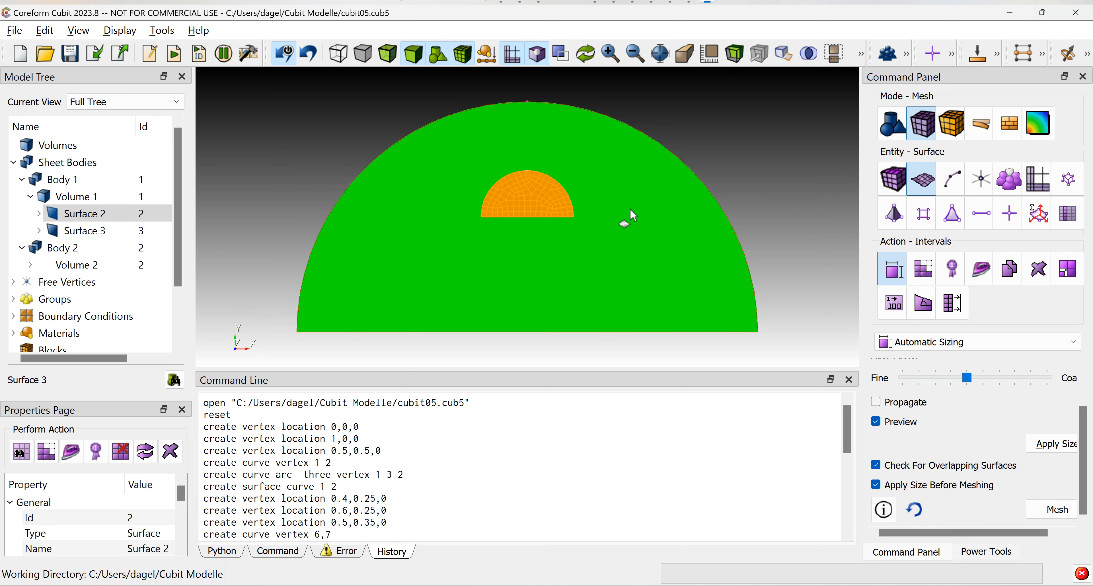
pyautogui.click(661, 235)
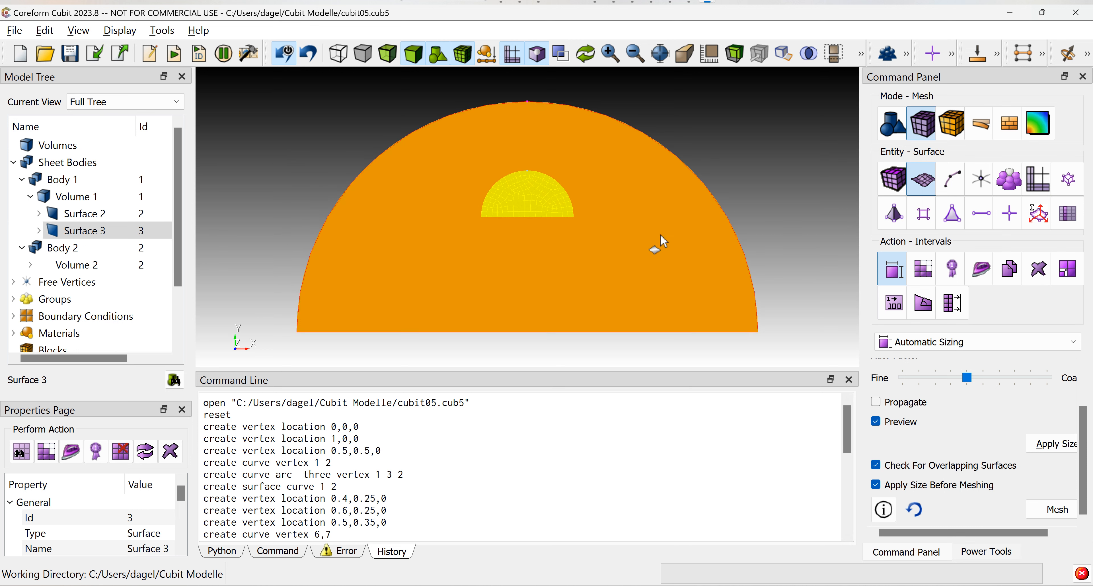
pyautogui.click(1057, 509)
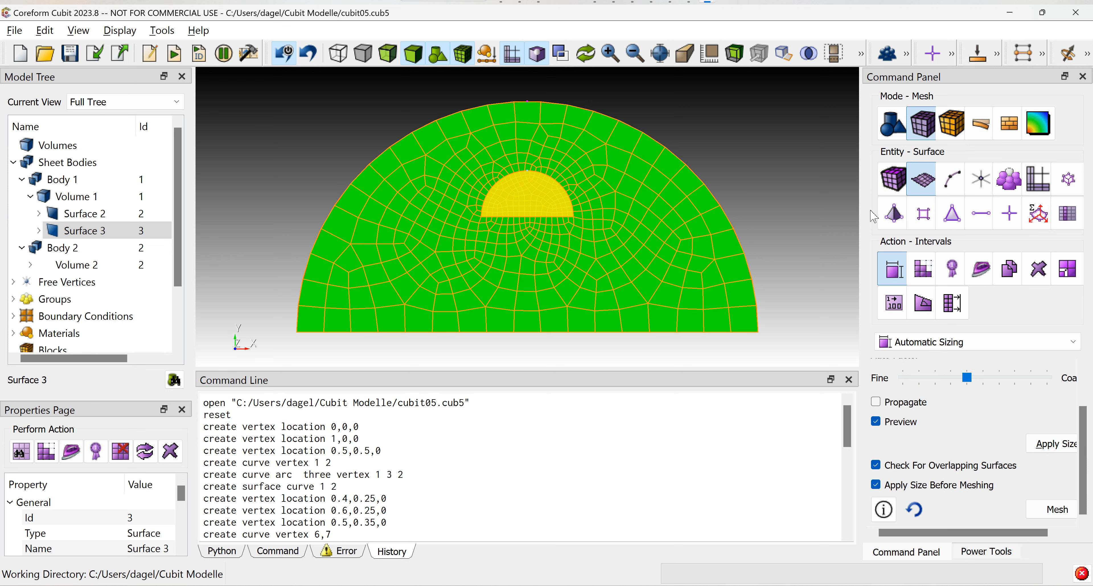
# Create a nodeset named LowerBoundary from the straight bottom curve of the large half-circle, Curve 1.
pyautogui.click(951, 128)
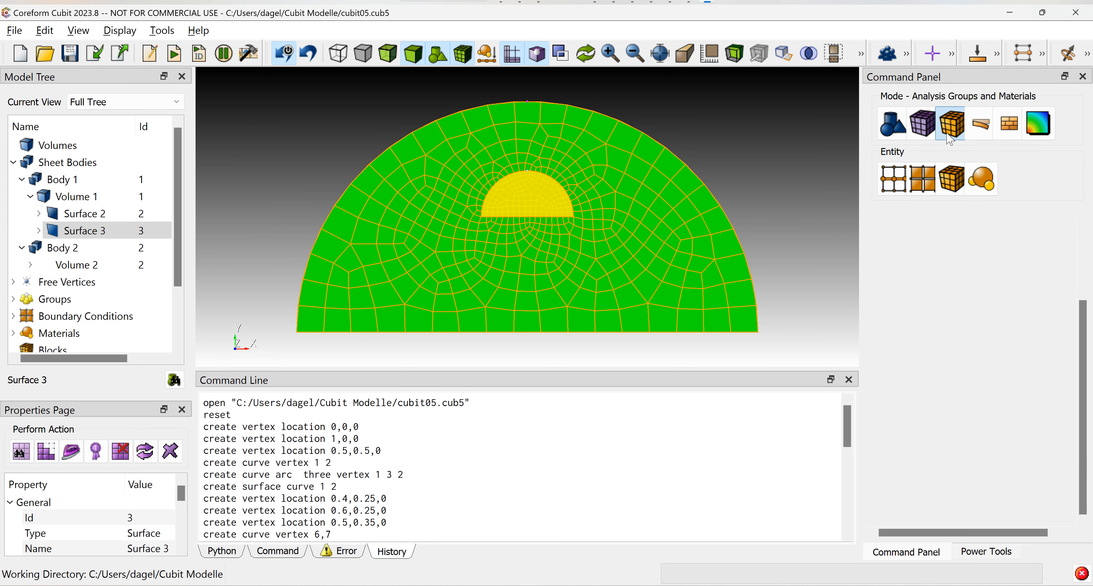
pyautogui.click(901, 187)
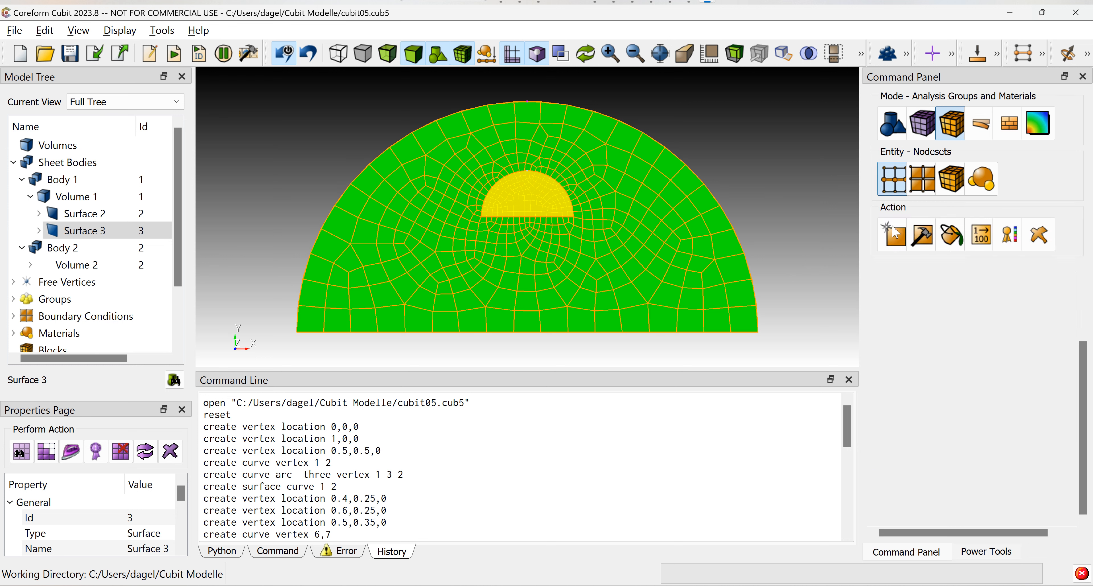
pyautogui.click(778, 200)
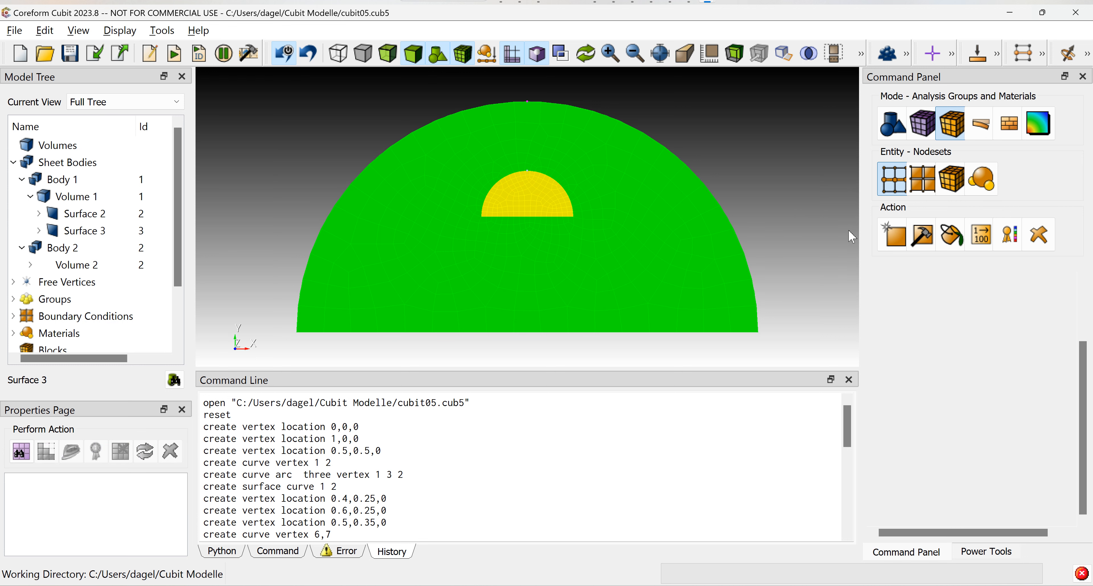
pyautogui.click(891, 249)
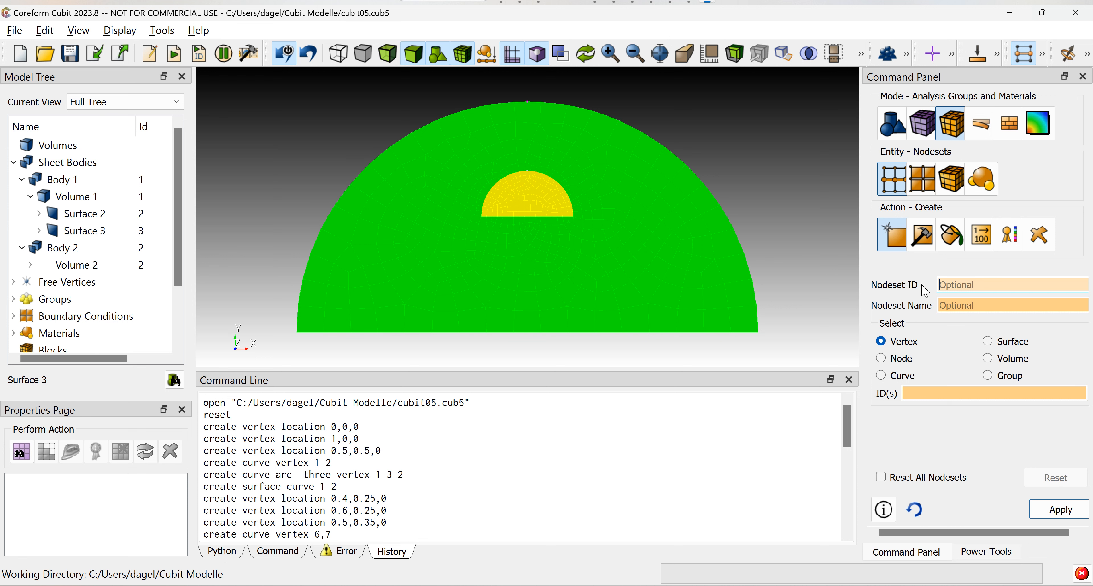
pyautogui.click(961, 313)
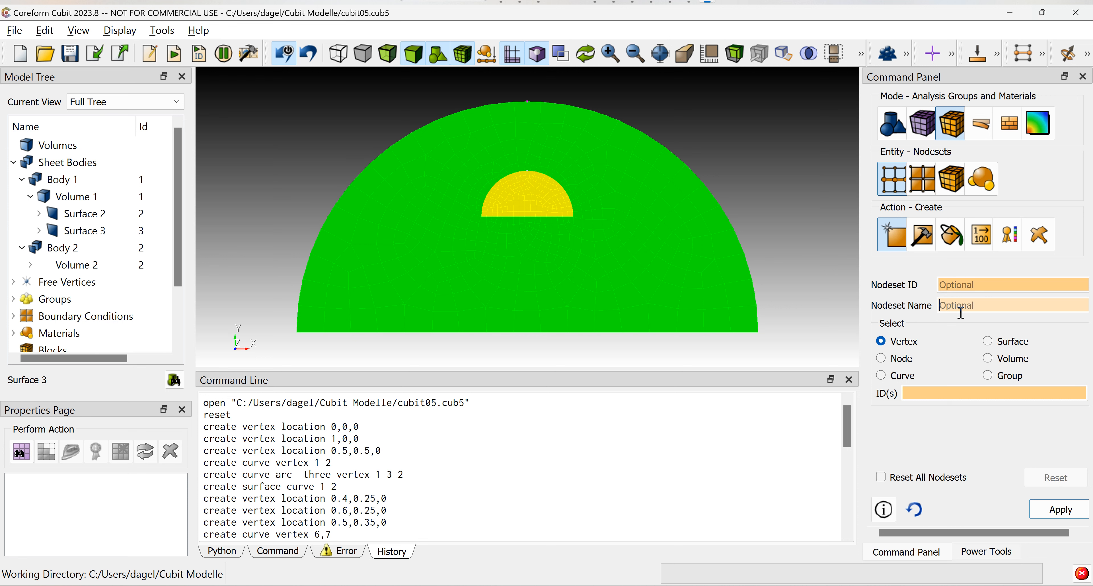
pyautogui.write('LowerBoundary')
pyautogui.click(913, 376)
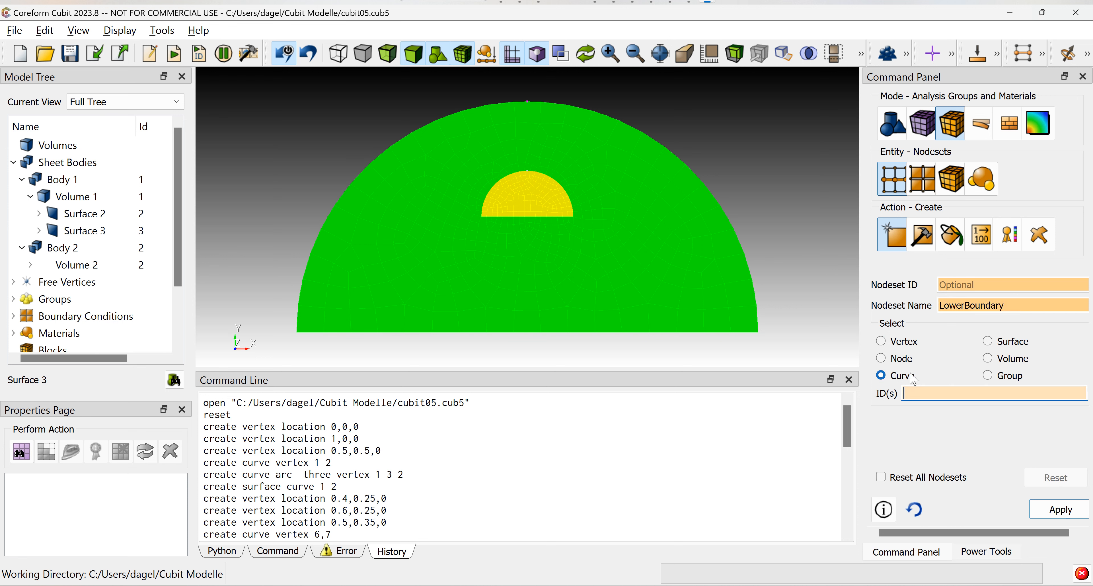
pyautogui.click(608, 332)
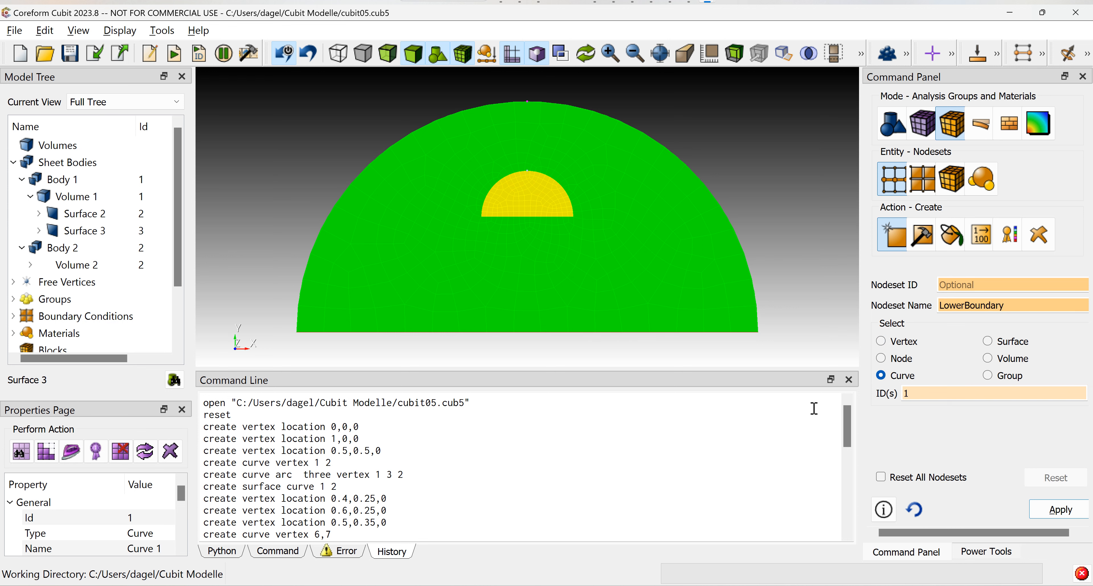
pyautogui.click(1040, 510)
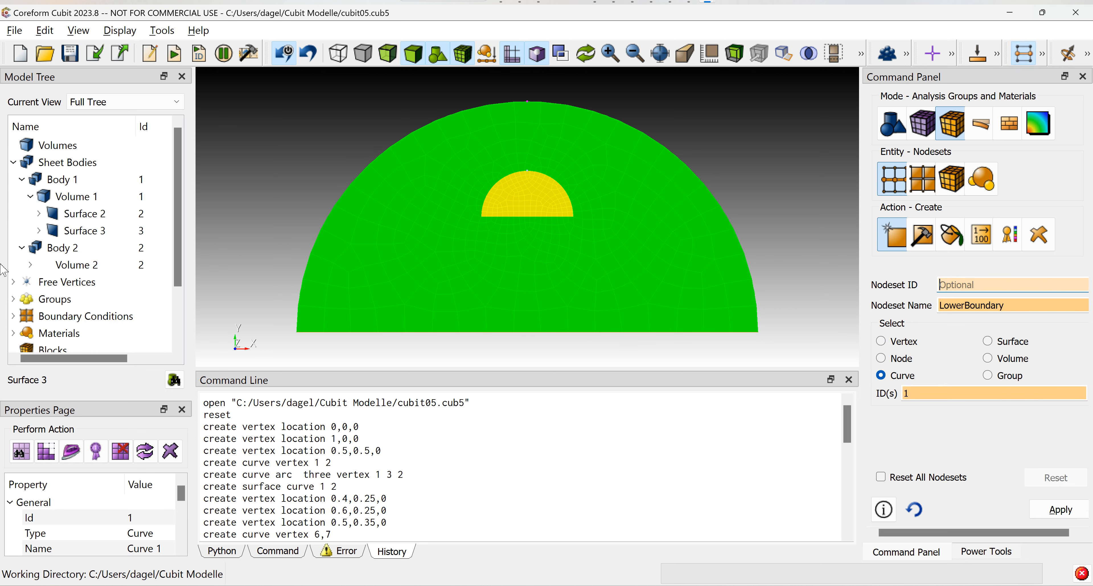
pyautogui.scroll(-2, 73, 251)
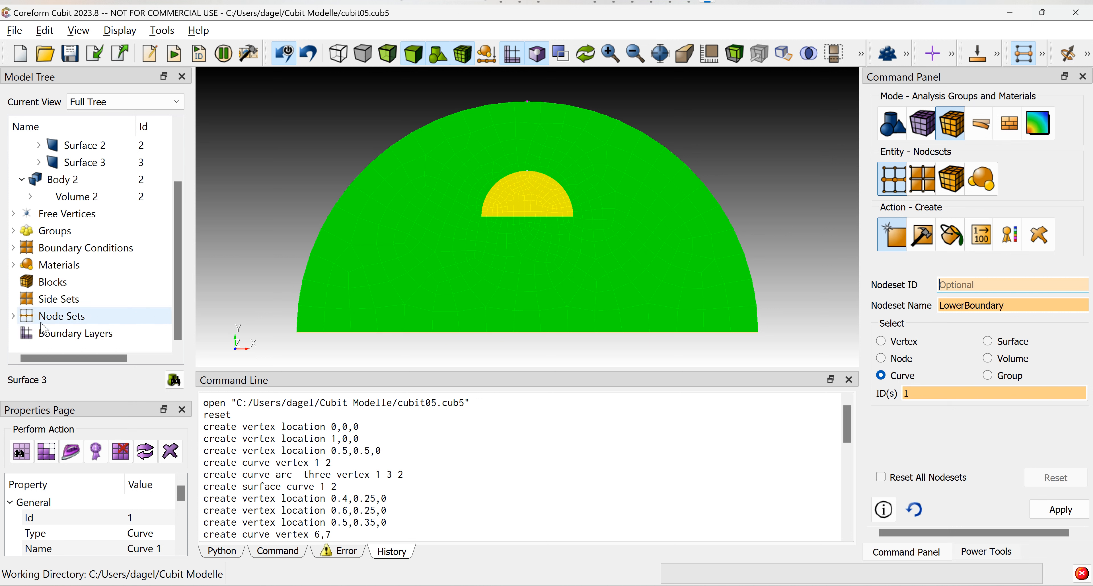
pyautogui.click(14, 316)
pyautogui.click(78, 333)
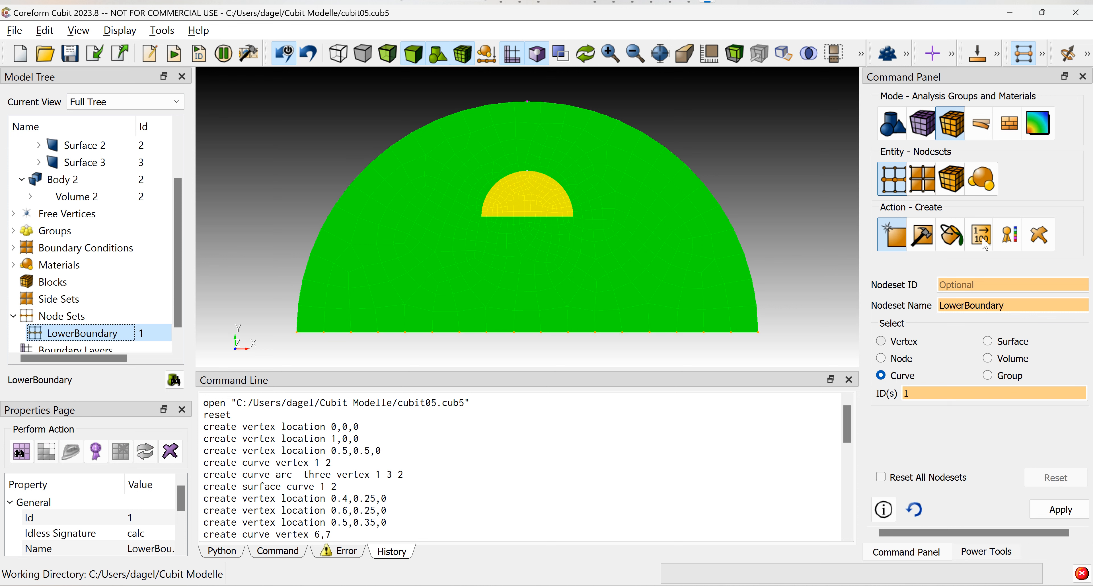
# Create a block named BiggerDomain from the outer half-circle region, Surface 3.
pyautogui.click(958, 185)
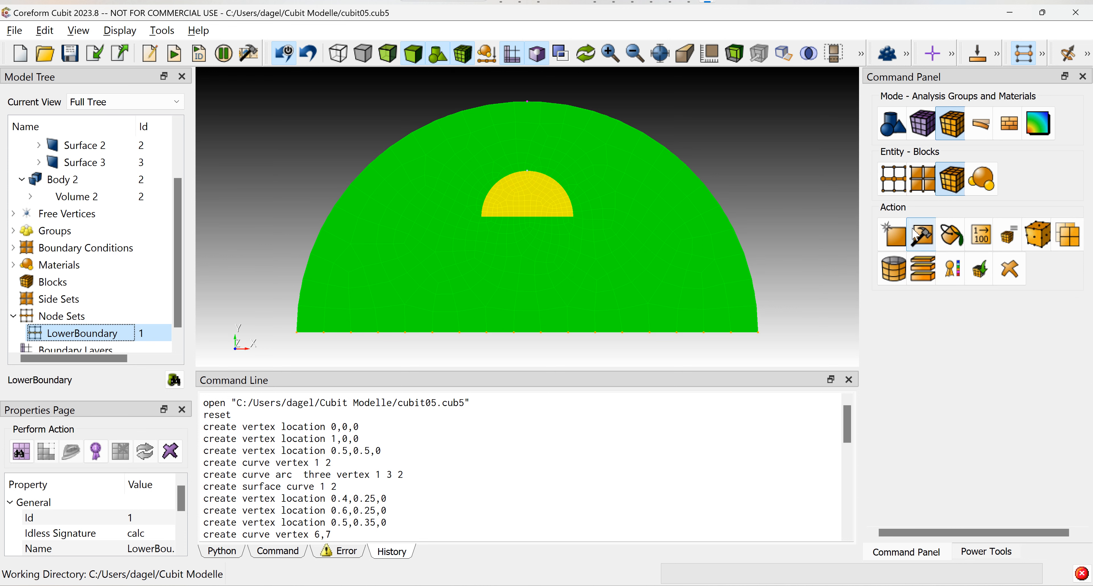
pyautogui.click(906, 236)
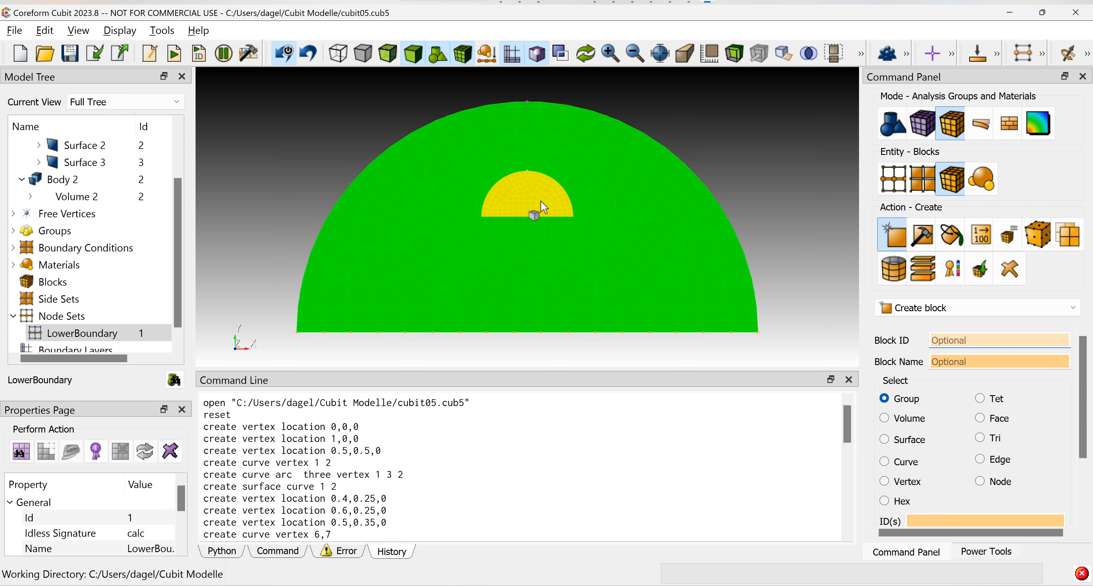
pyautogui.click(946, 362)
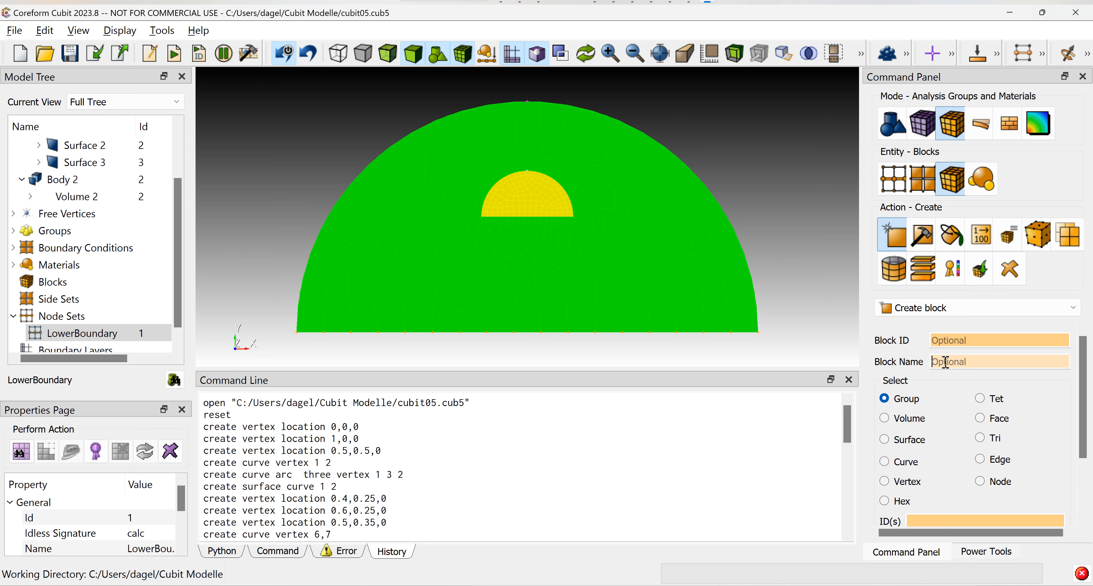
pyautogui.write('BiggerDomain')
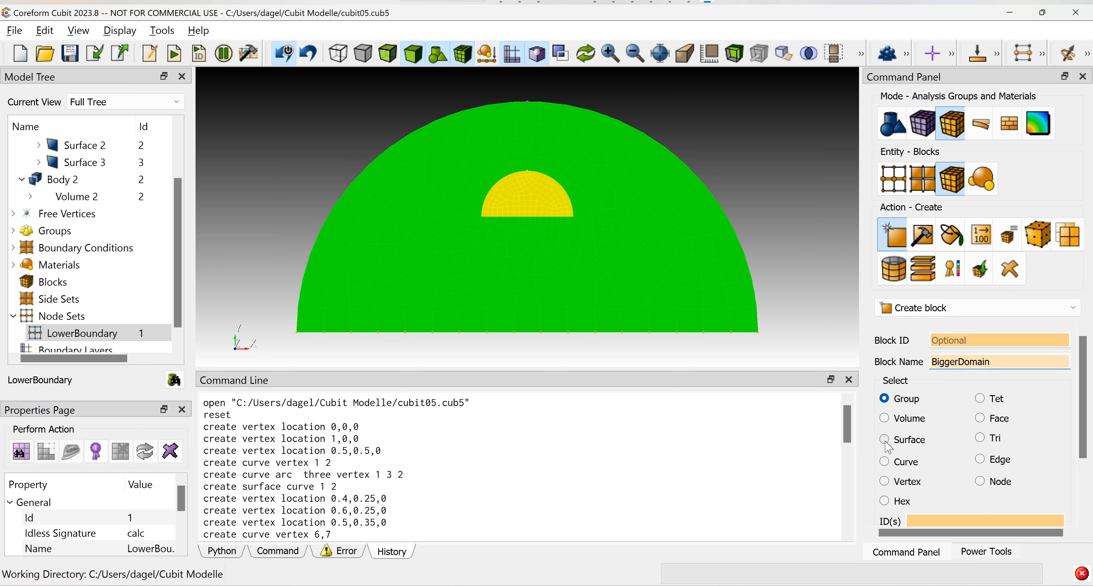
pyautogui.click(897, 443)
pyautogui.click(629, 261)
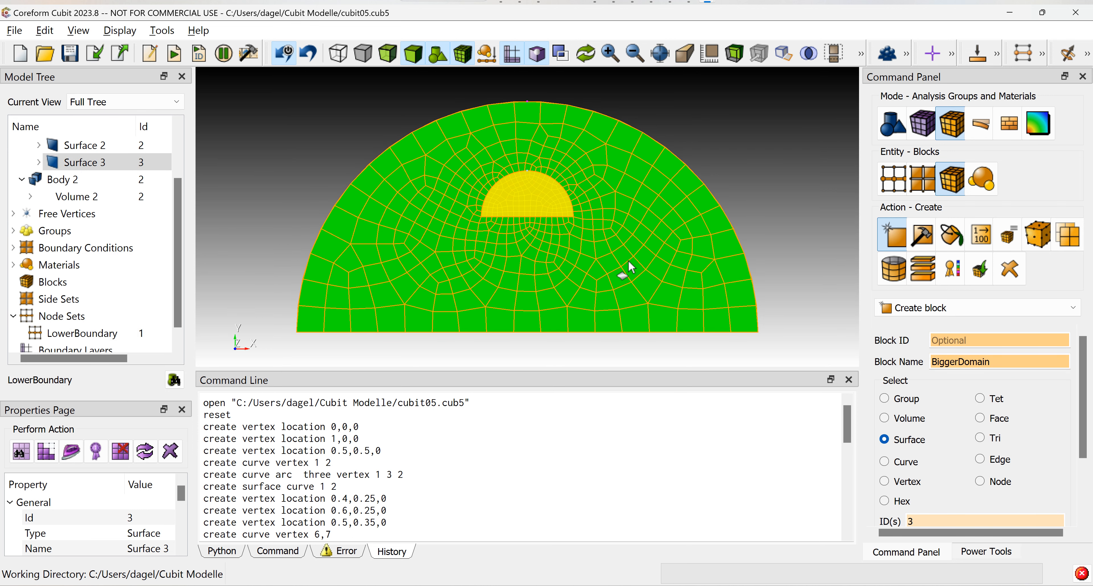
pyautogui.scroll(-2, 963, 427)
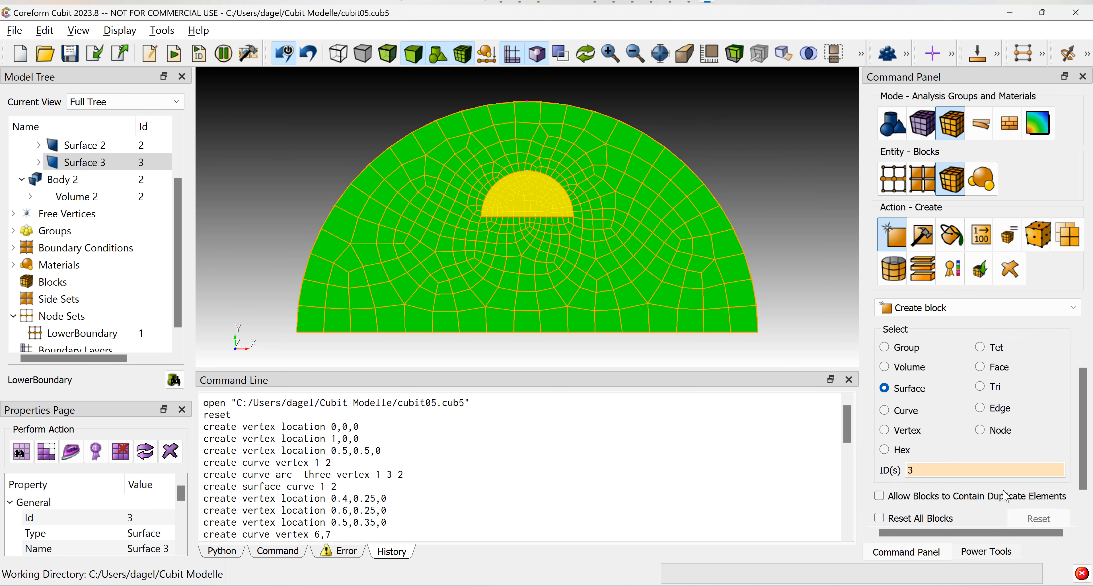
pyautogui.scroll(-1, 1006, 496)
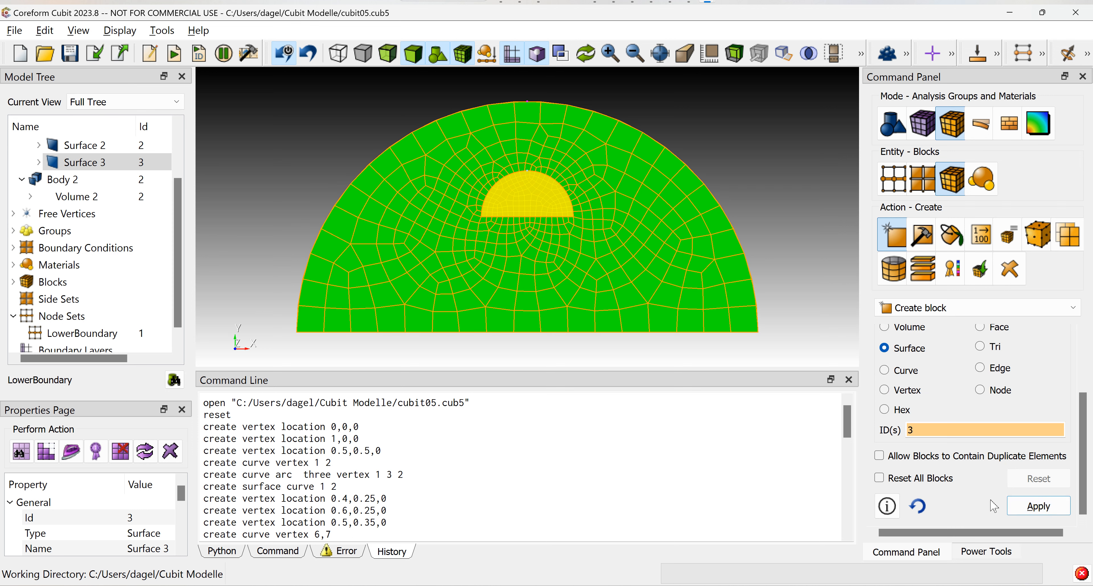
# Create a block named SmallerDomain from the small inner half-circle, Surface 2.
pyautogui.scroll(2, 955, 365)
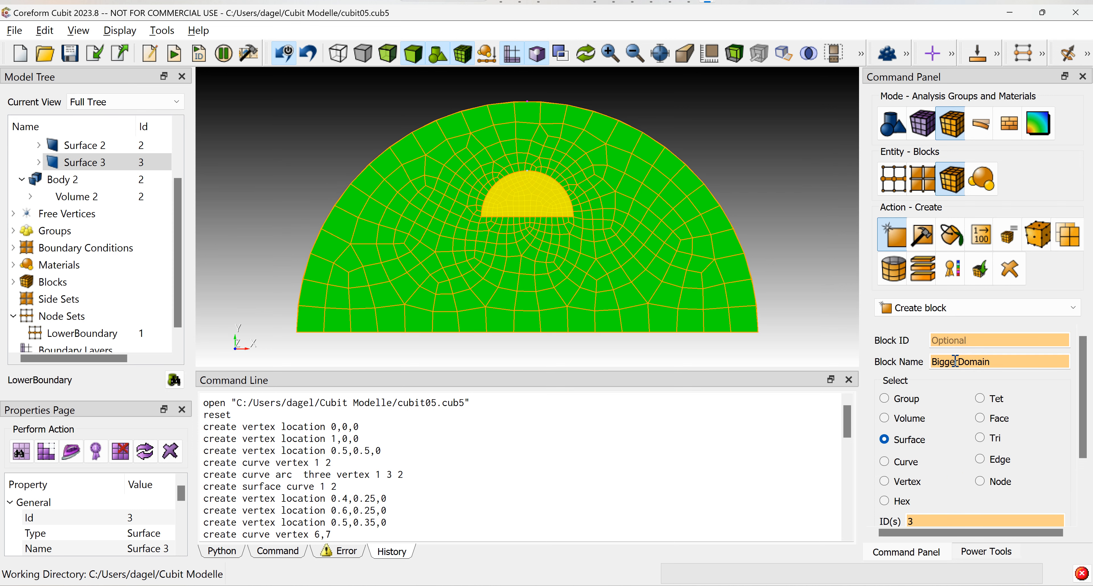
pyautogui.click(961, 364)
pyautogui.press('BackSpace')
pyautogui.press('BackSpace')
pyautogui.press('BackSpace')
pyautogui.press('BackSpace')
pyautogui.press('BackSpace')
pyautogui.press('BackSpace')
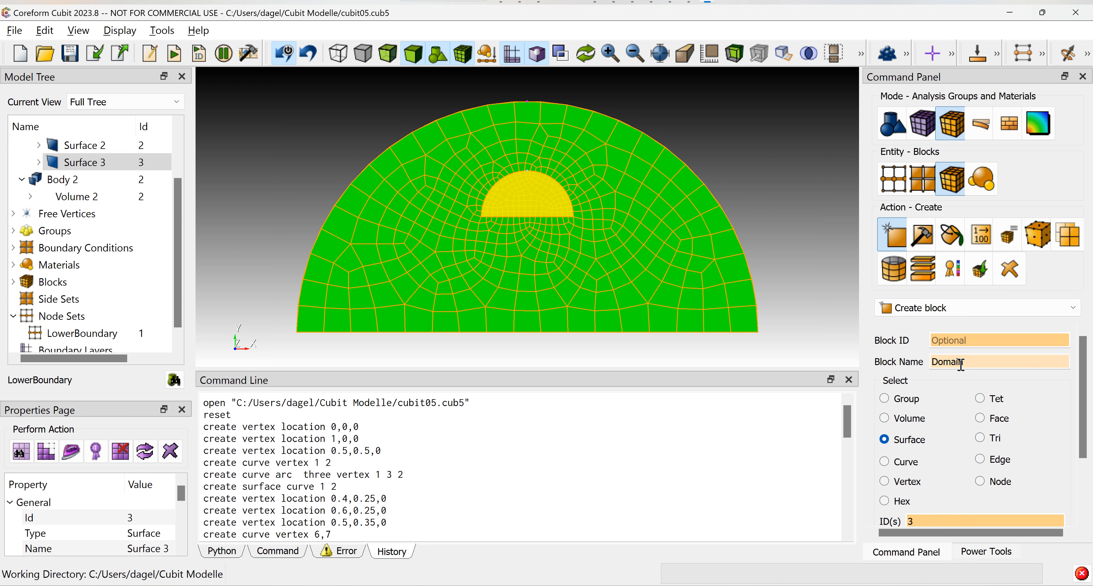
pyautogui.write('Smaller')
pyautogui.click(920, 521)
pyautogui.press('BackSpace')
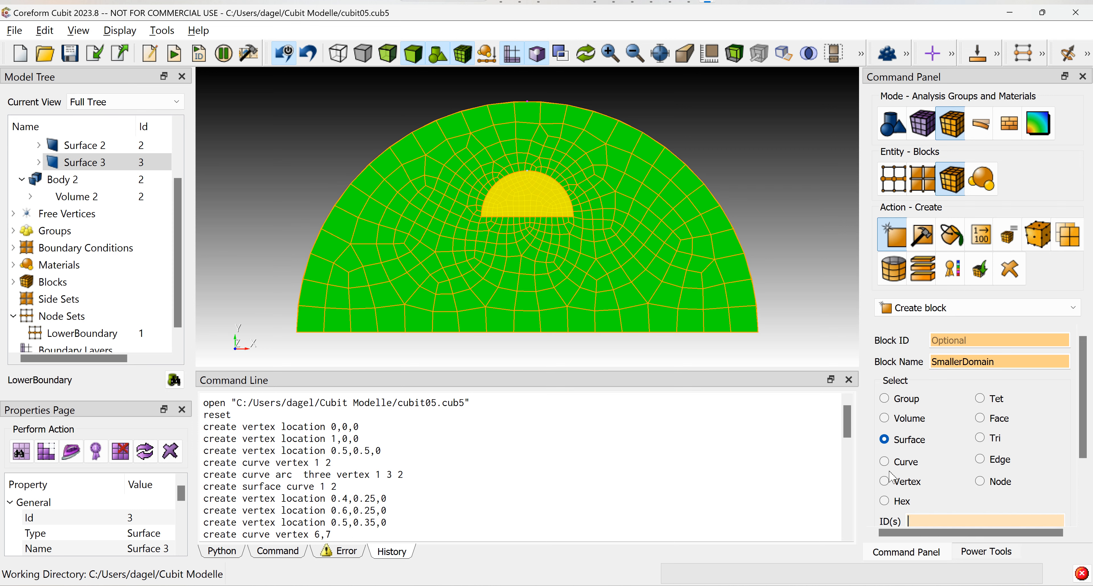
pyautogui.click(537, 198)
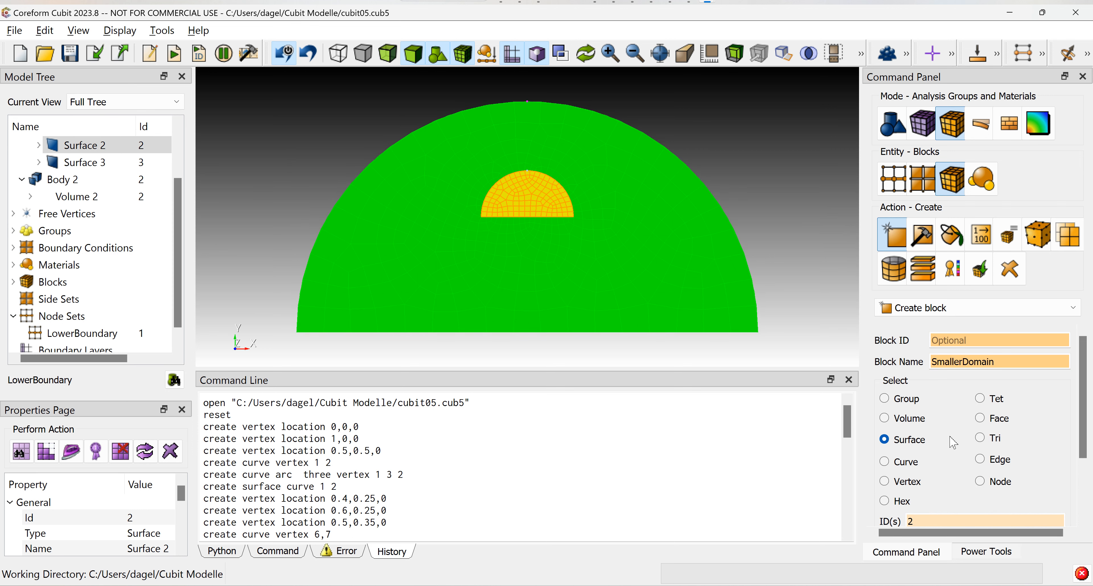
pyautogui.scroll(-3, 954, 443)
pyautogui.click(1024, 511)
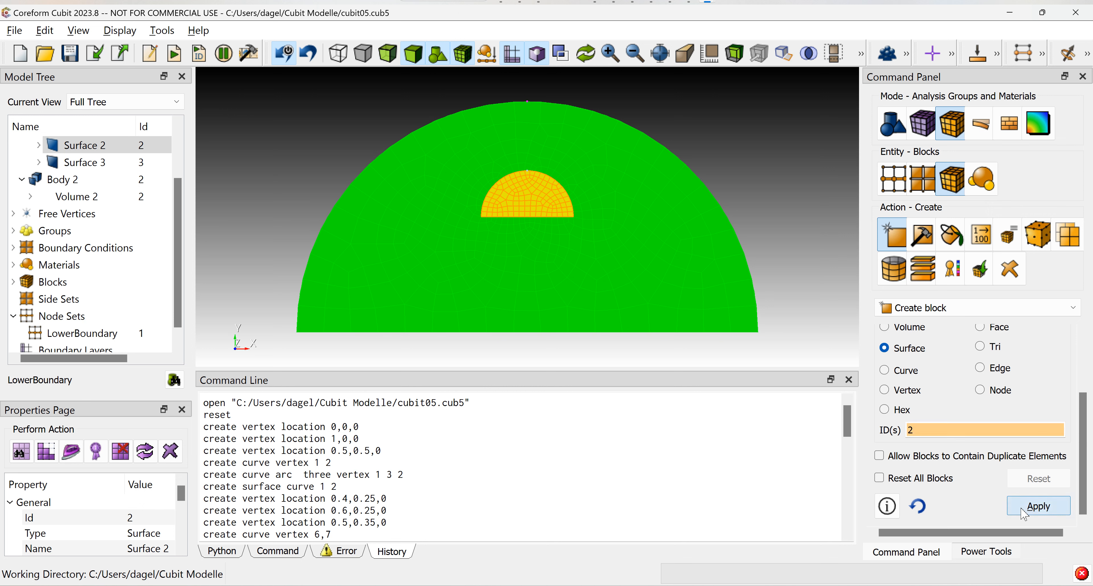
pyautogui.scroll(-1, 47, 244)
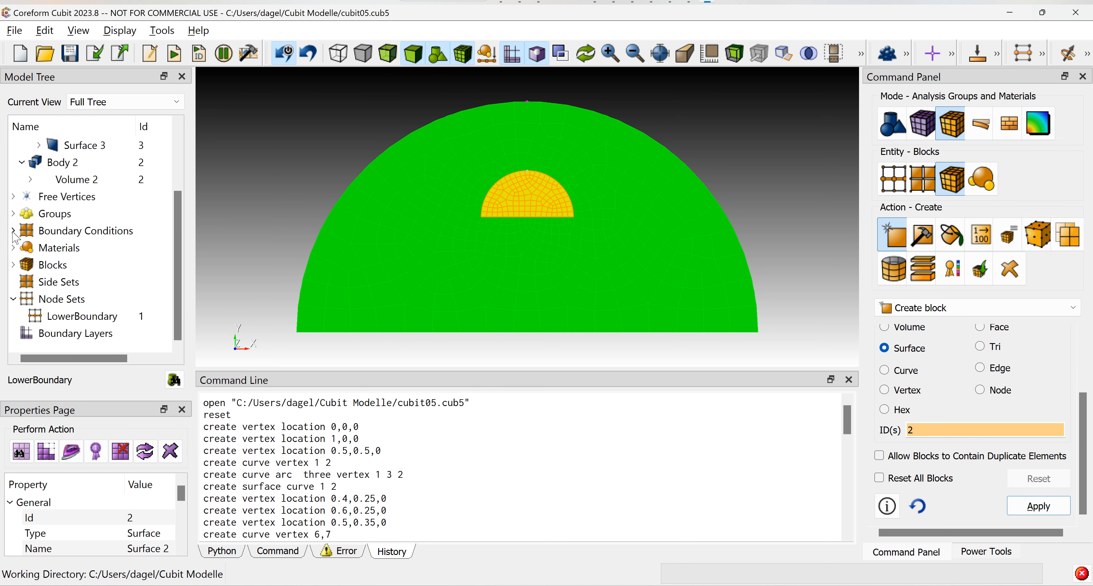
pyautogui.click(13, 266)
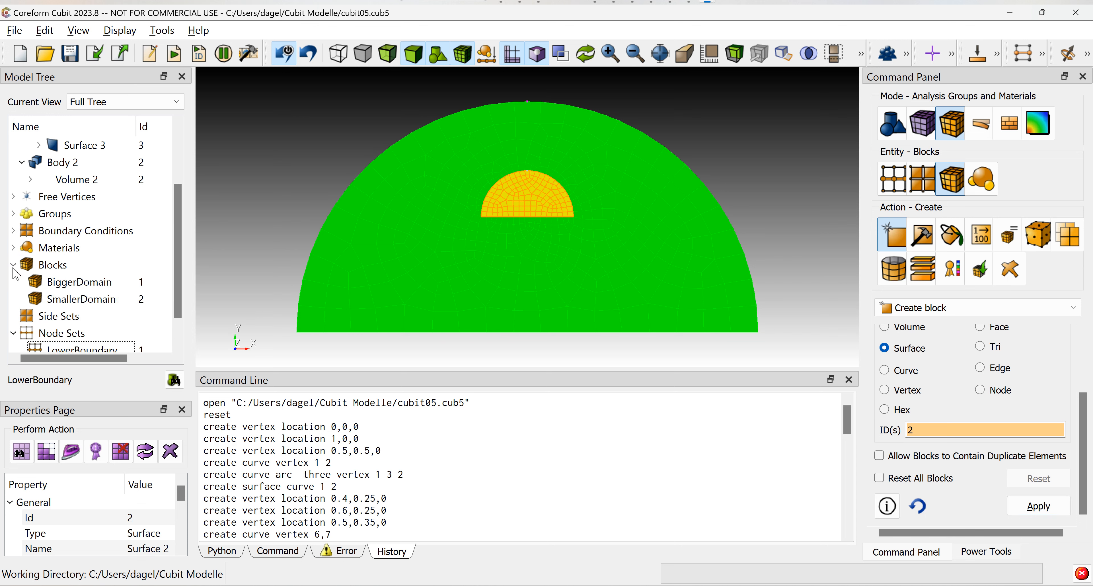
pyautogui.click(56, 282)
pyautogui.click(65, 300)
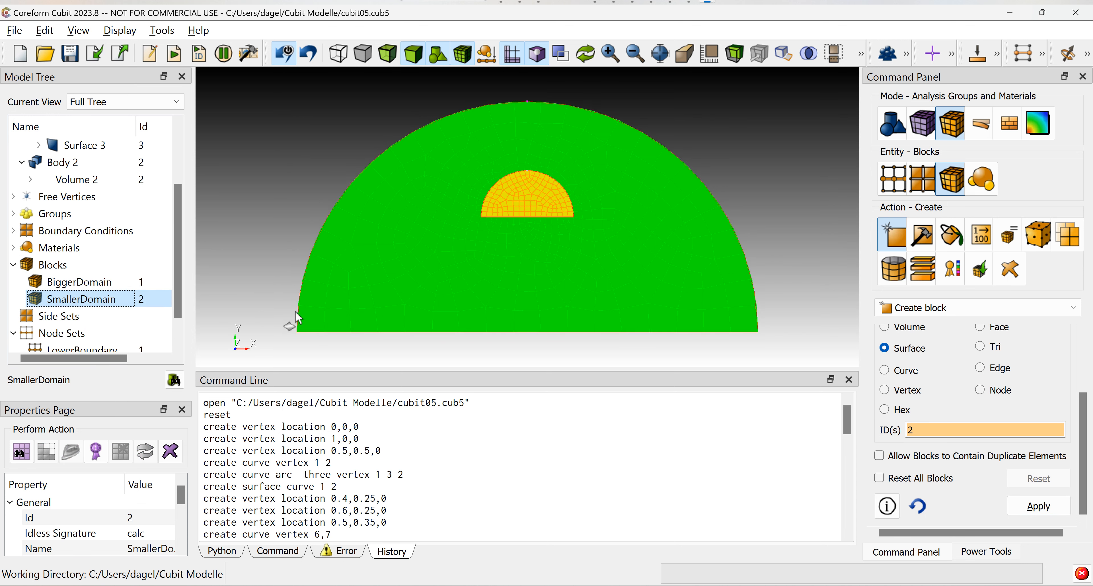
# Set the element type of the BiggerDomain and SmallerDomain blocks to the surface type Quad 9.
pyautogui.click(1032, 248)
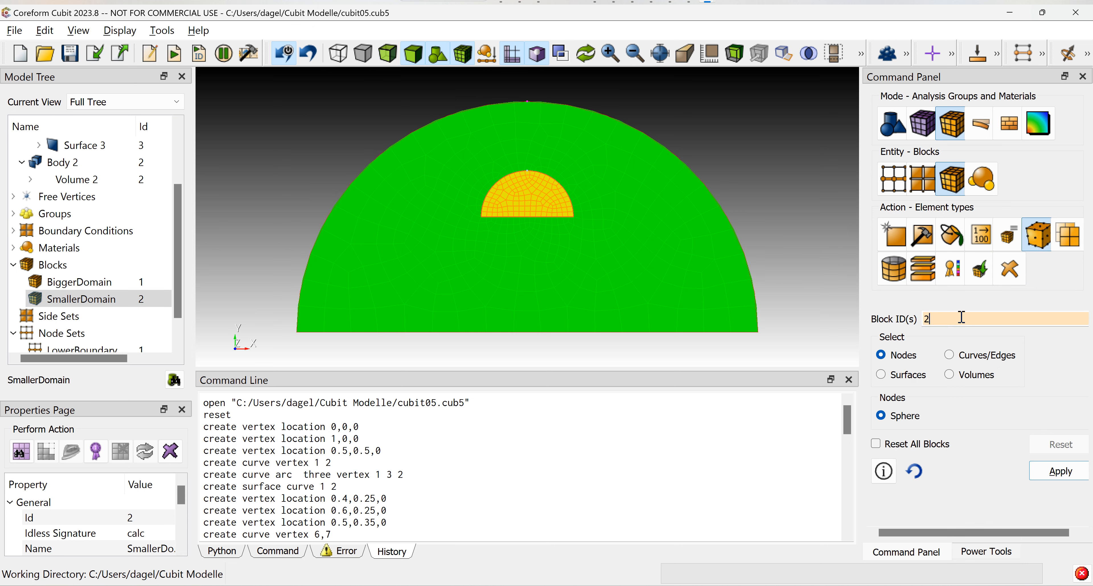
pyautogui.click(672, 288)
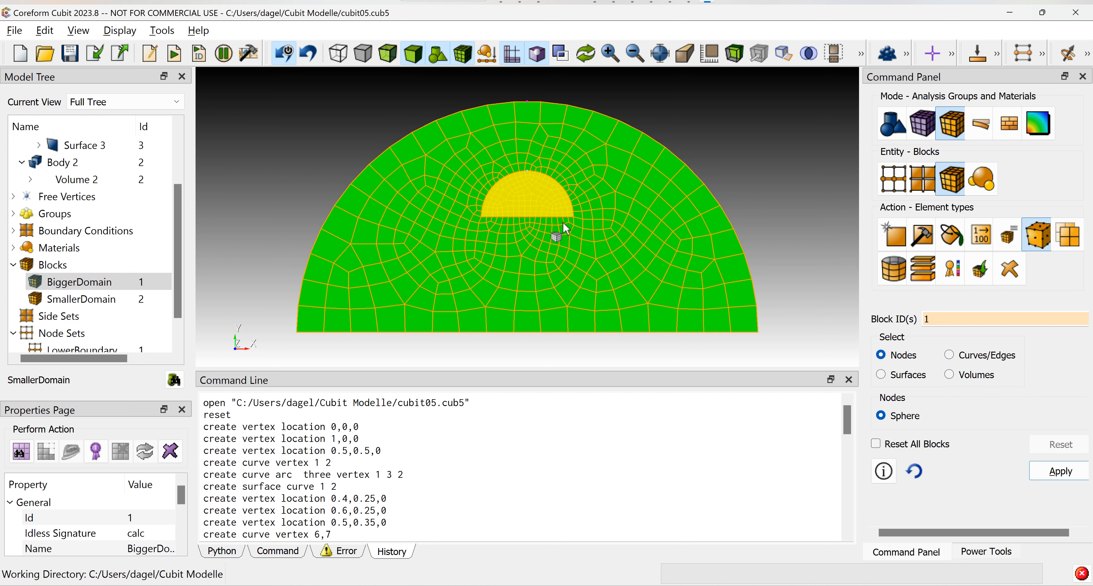
pyautogui.keyDown('ctrl'); pyautogui.click(550, 210); pyautogui.keyUp('ctrl')
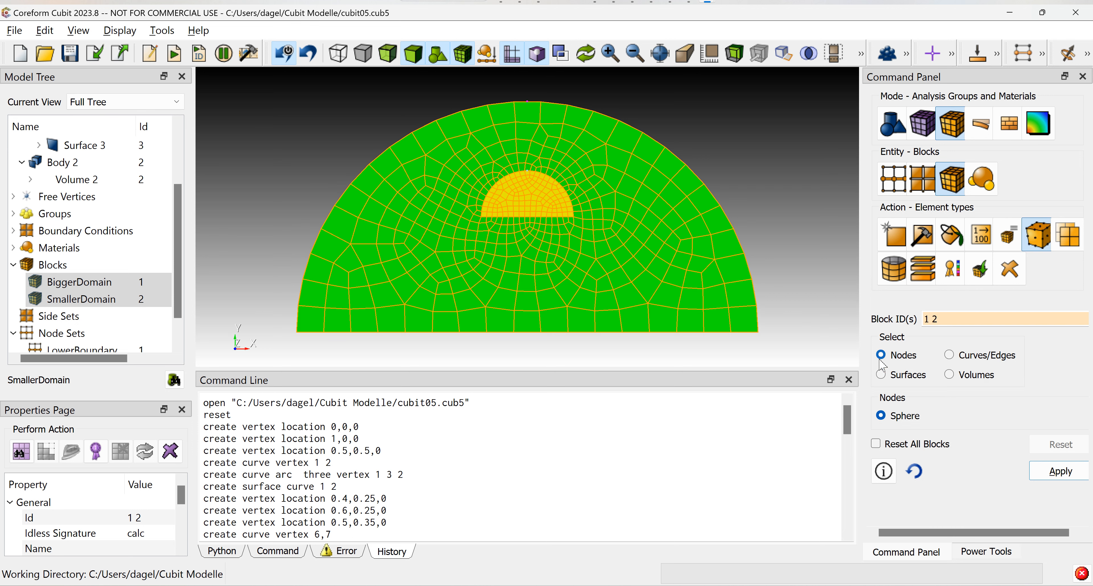
pyautogui.click(881, 374)
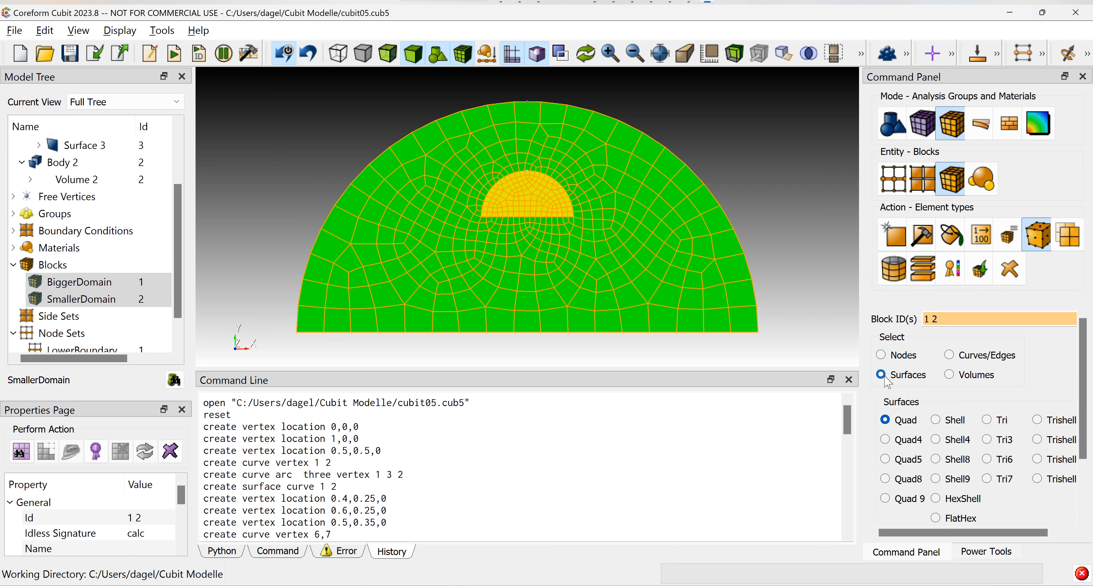
pyautogui.scroll(-2, 891, 385)
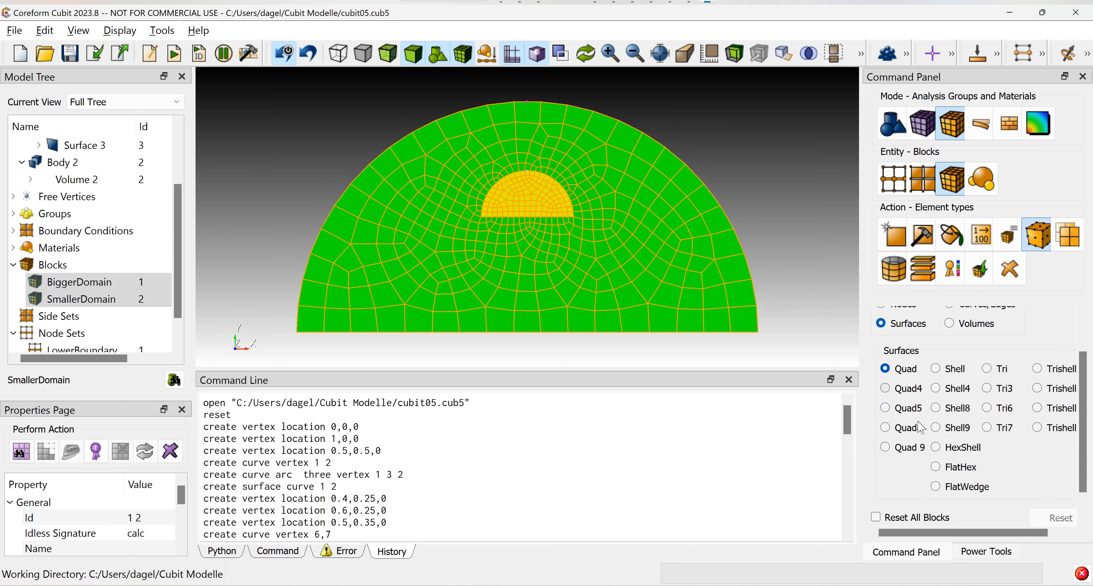
pyautogui.click(917, 449)
pyautogui.scroll(-1, 916, 457)
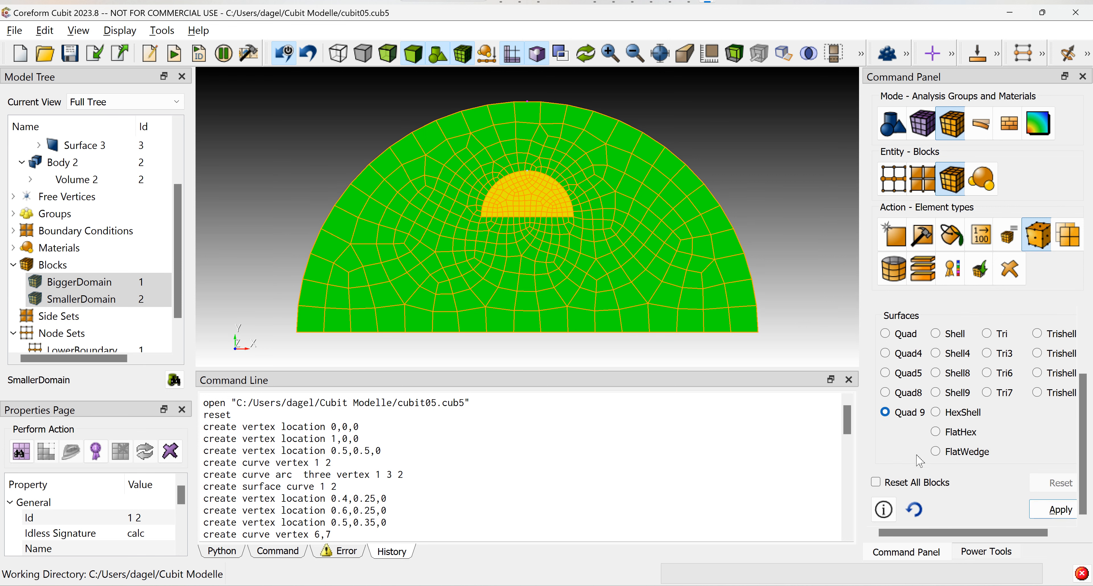
pyautogui.click(1060, 513)
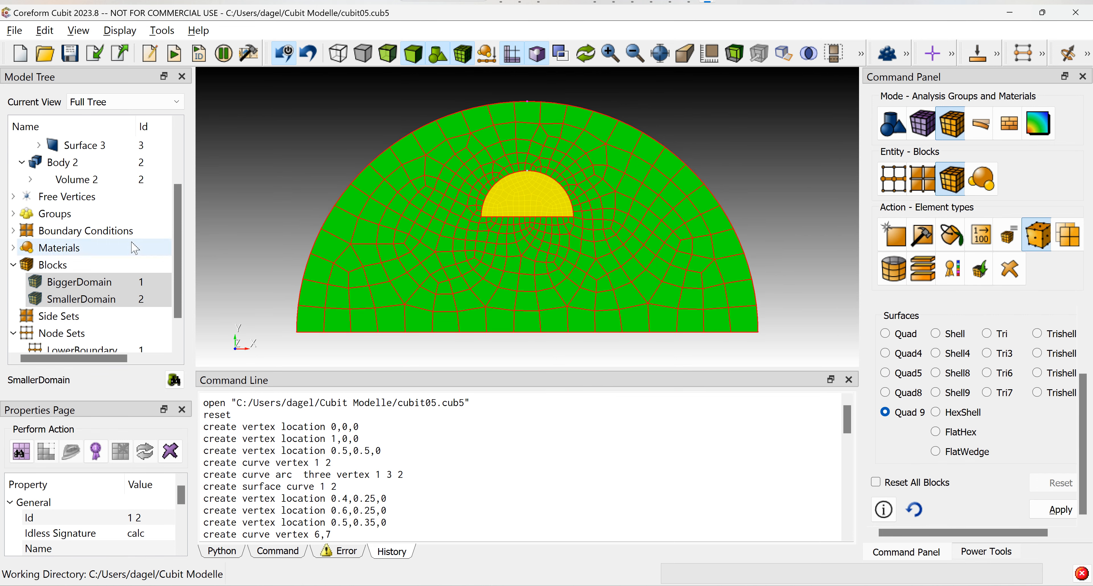
pyautogui.scroll(-1, 127, 264)
pyautogui.click(97, 319)
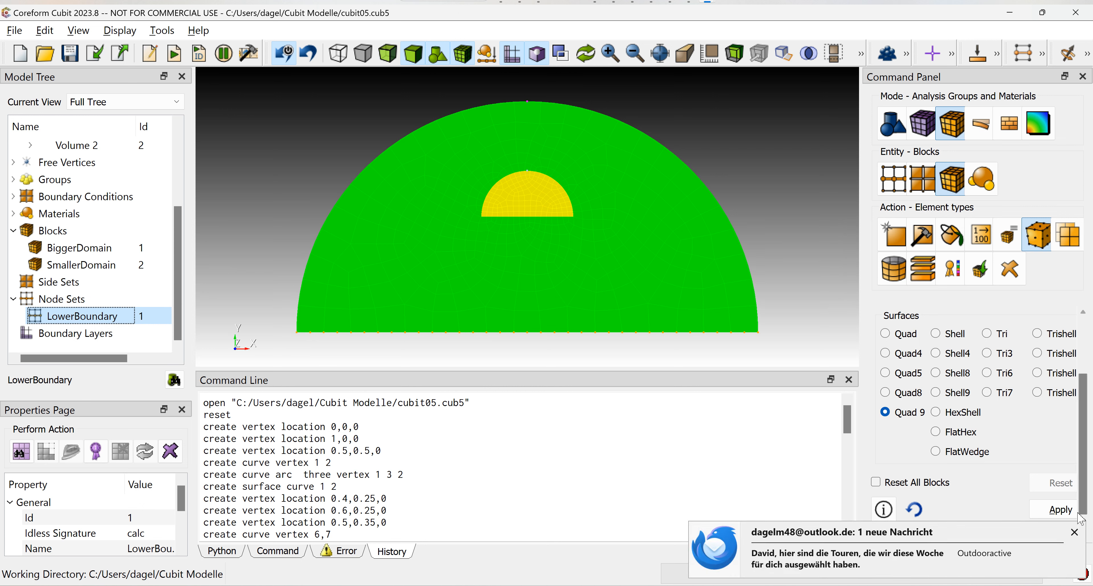
# Save the current model file and also save it under the new name cubit06.cub5 in the Cubit Modelle folder.
pyautogui.click(1074, 532)
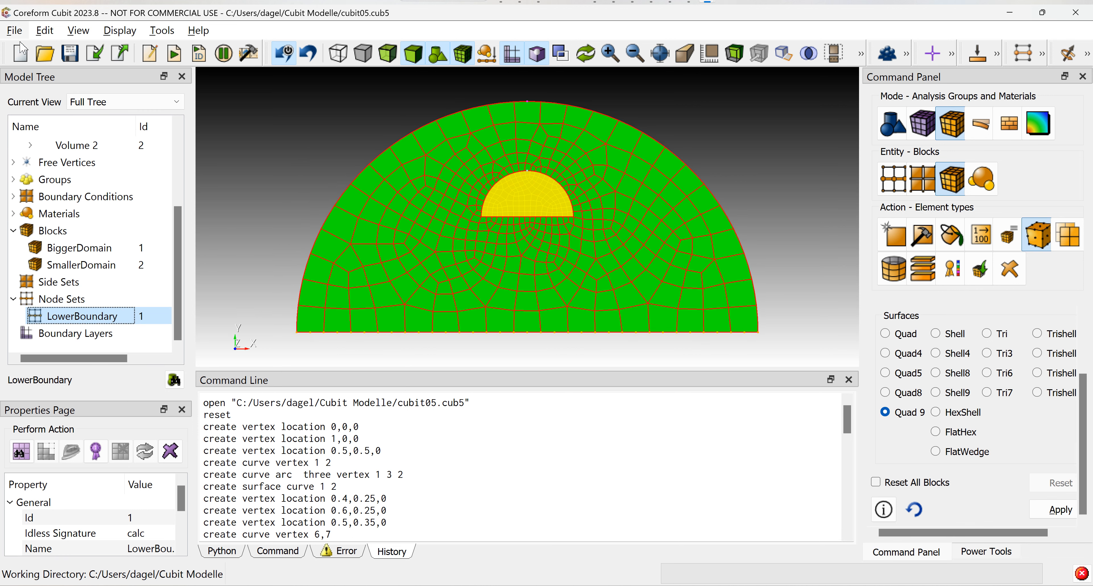
pyautogui.click(15, 32)
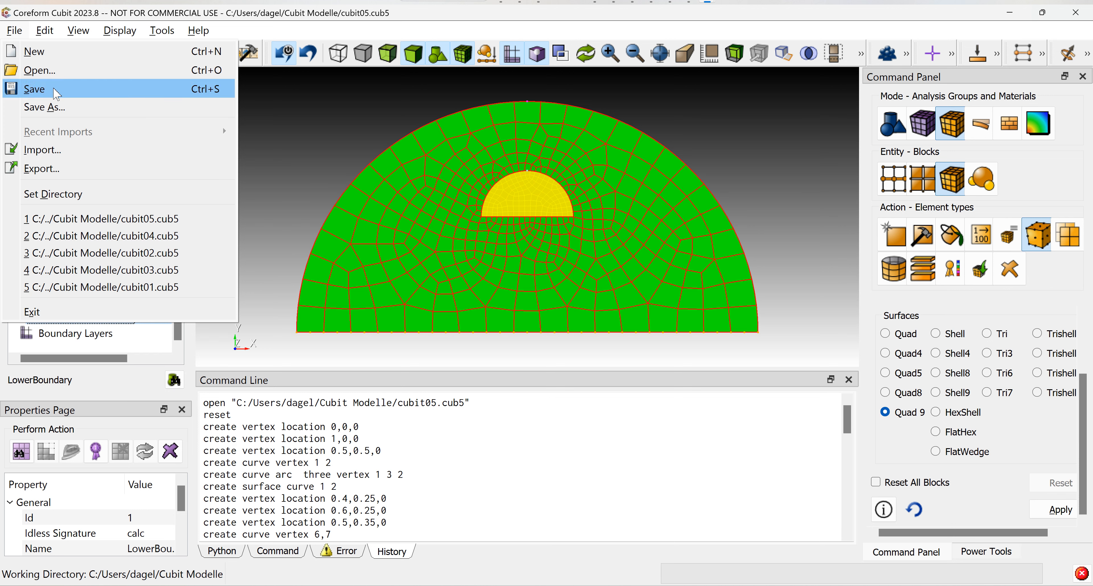
pyautogui.click(57, 90)
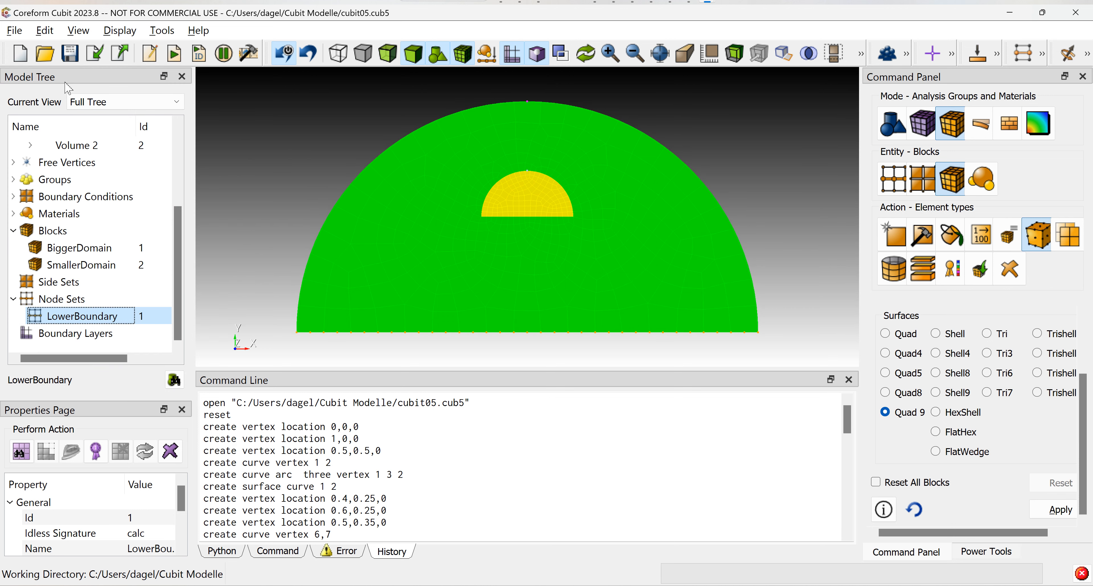
pyautogui.click(16, 32)
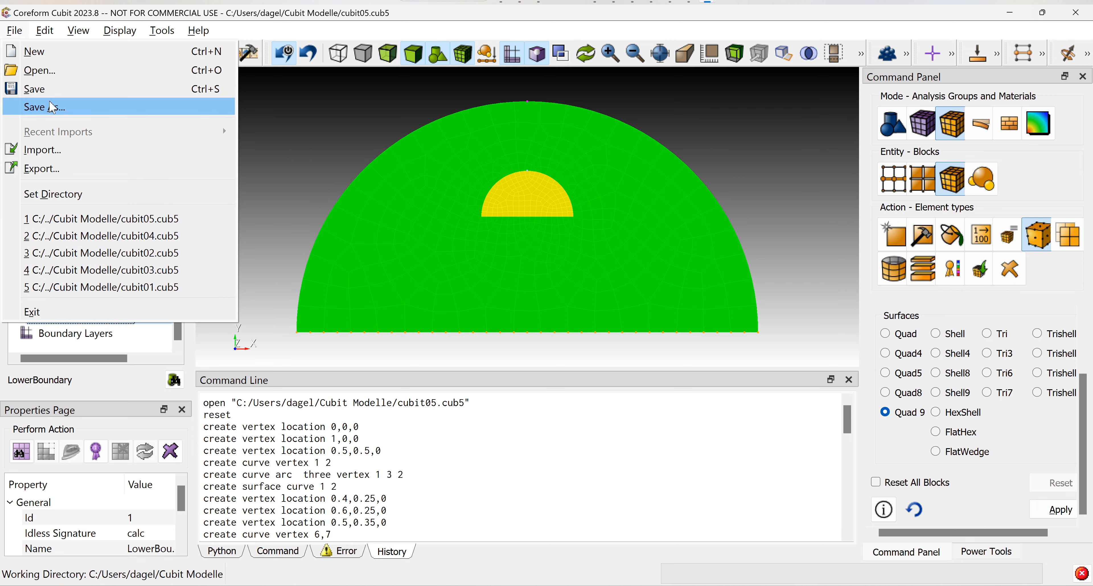
pyautogui.click(51, 107)
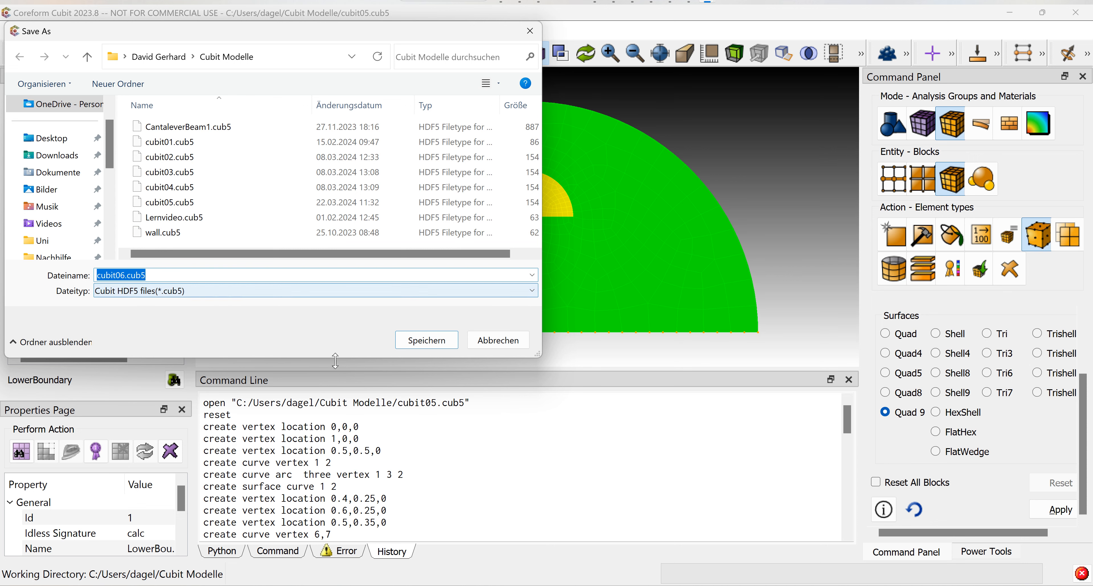
pyautogui.click(412, 345)
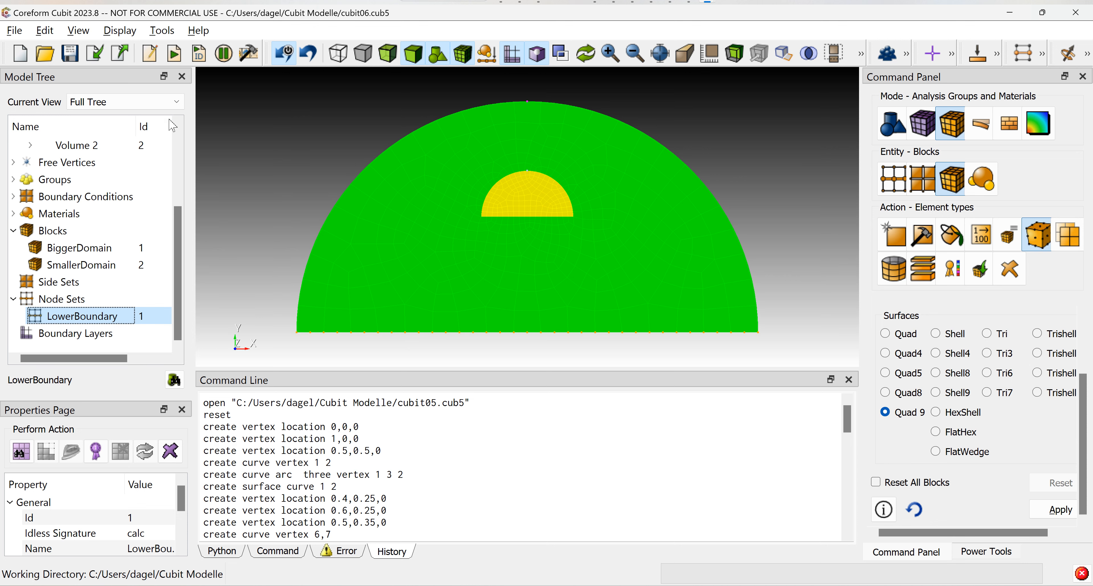
# Export the model as an Ansys-CDB file named tryout with Export All and Export Geometry enabled.
pyautogui.click(121, 56)
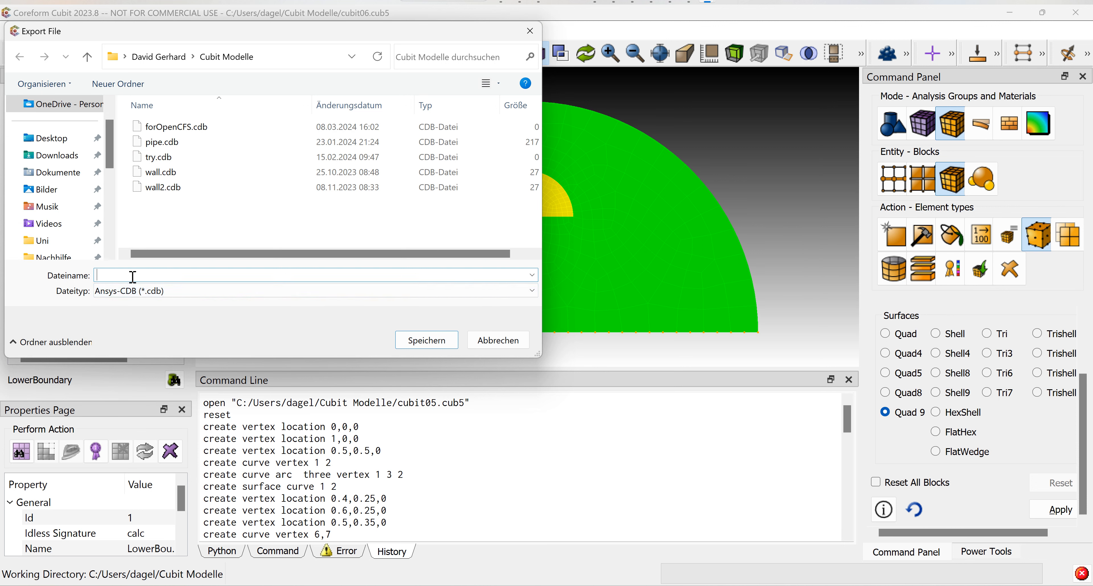
pyautogui.write('t')
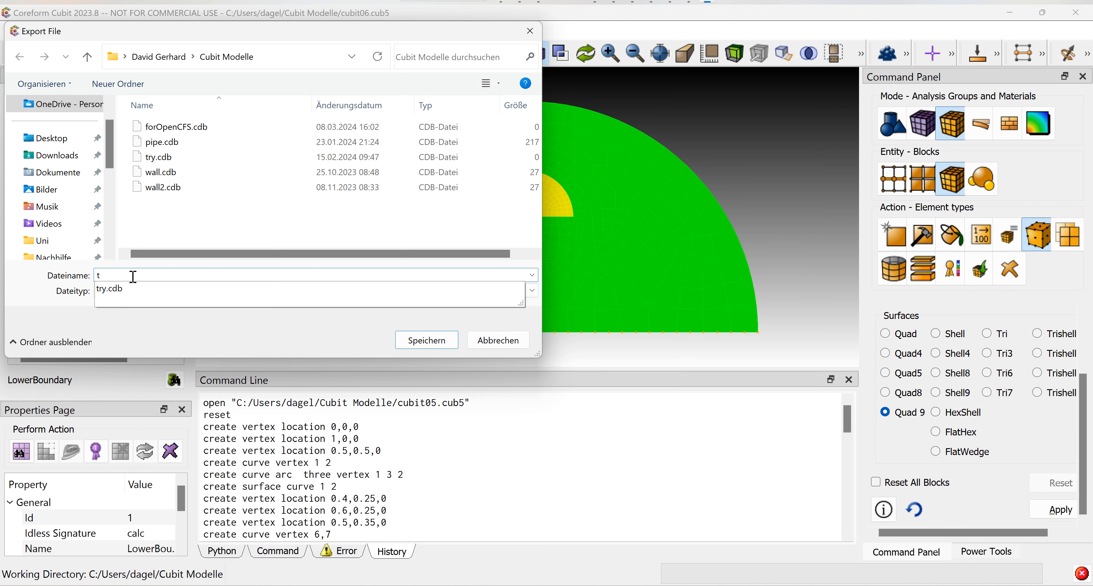
pyautogui.write('ryout')
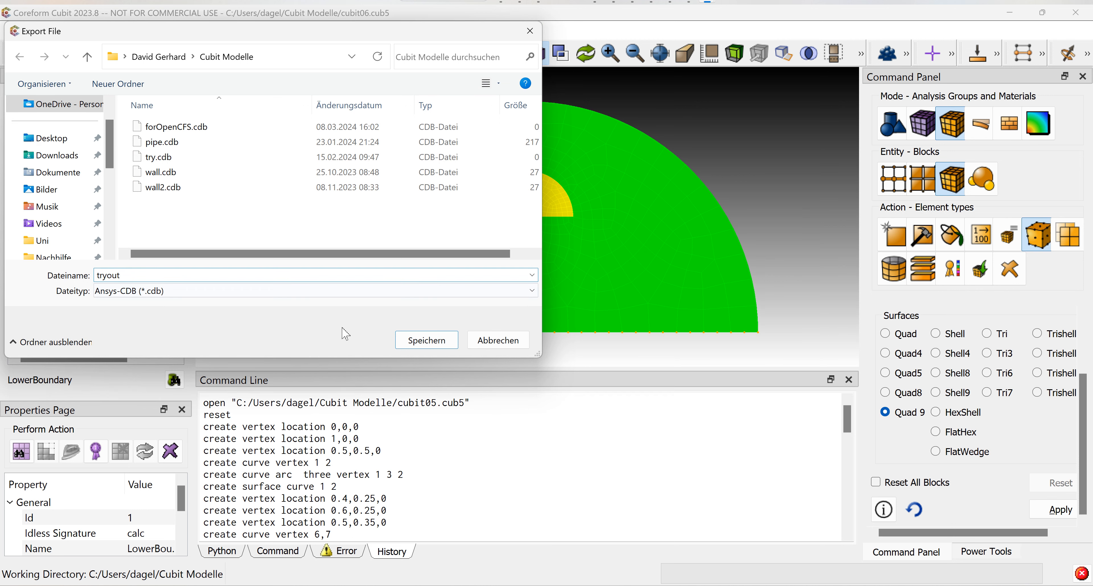
pyautogui.click(425, 340)
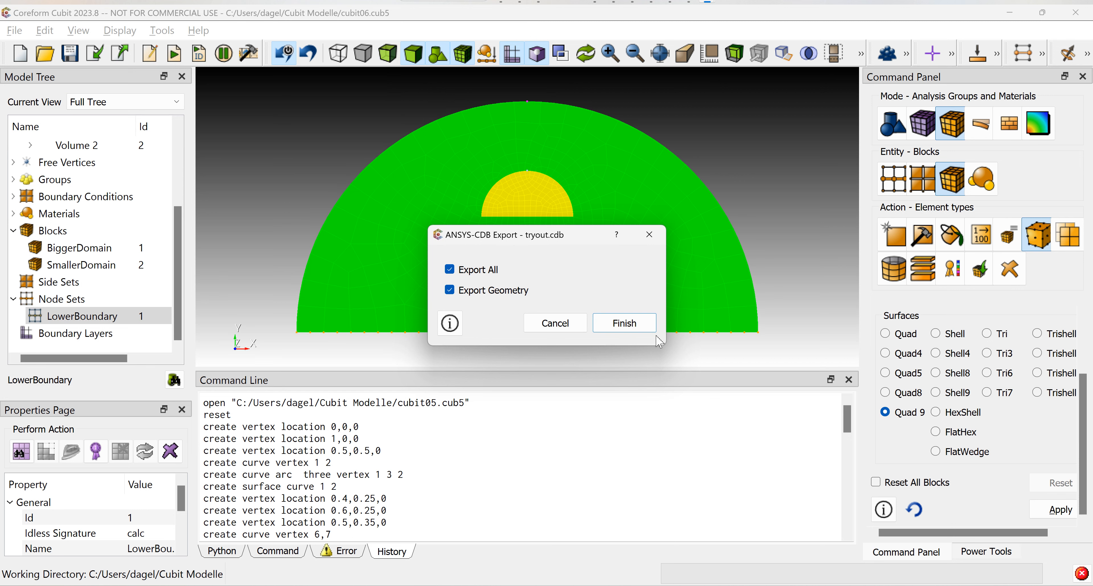
pyautogui.click(644, 331)
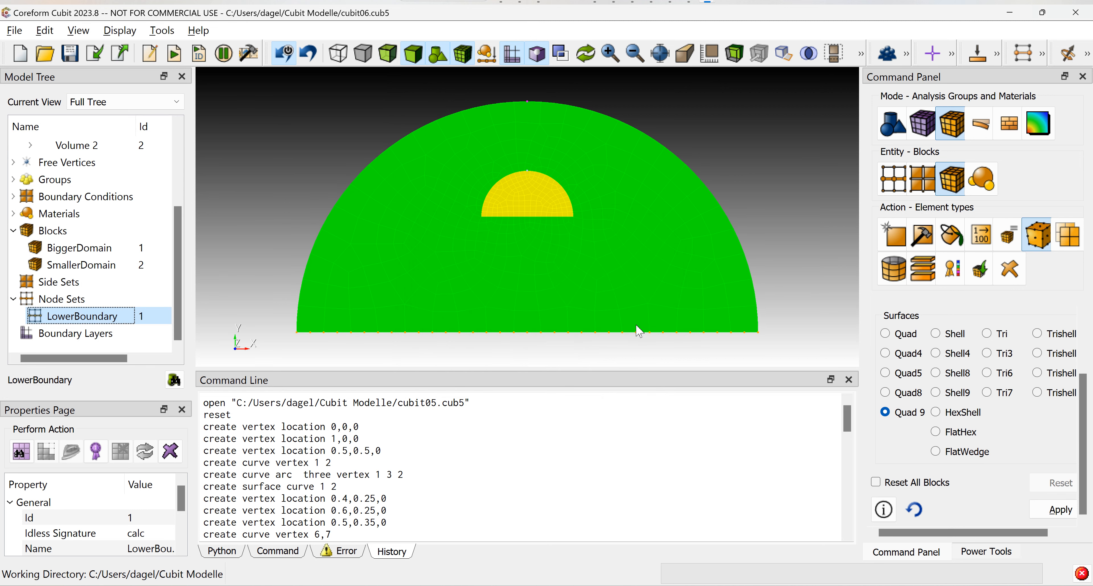